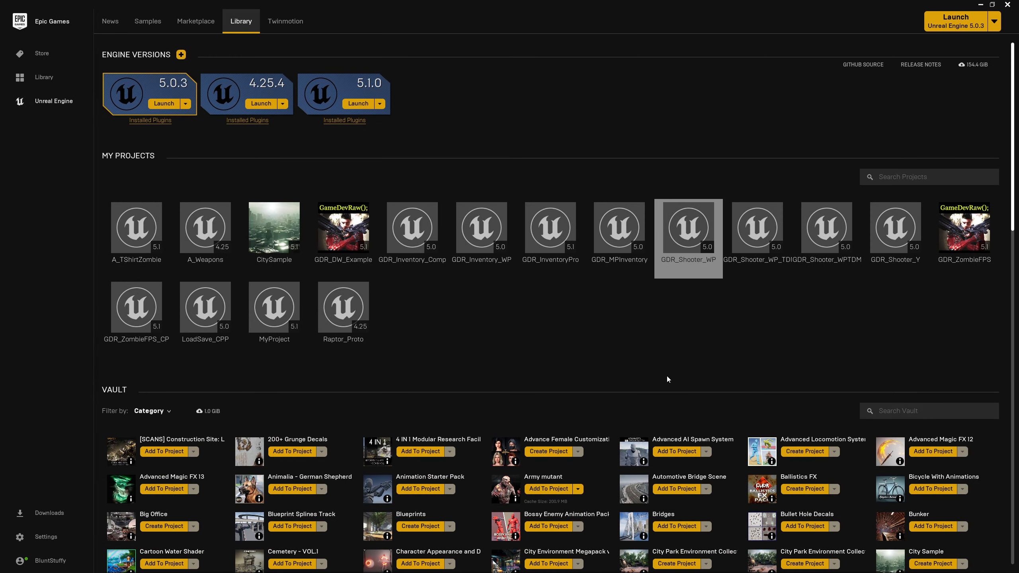
Open MyProject from the library and inspect the MyCharacter class in the MyProject folder under C++ Classes
double_click(272, 323)
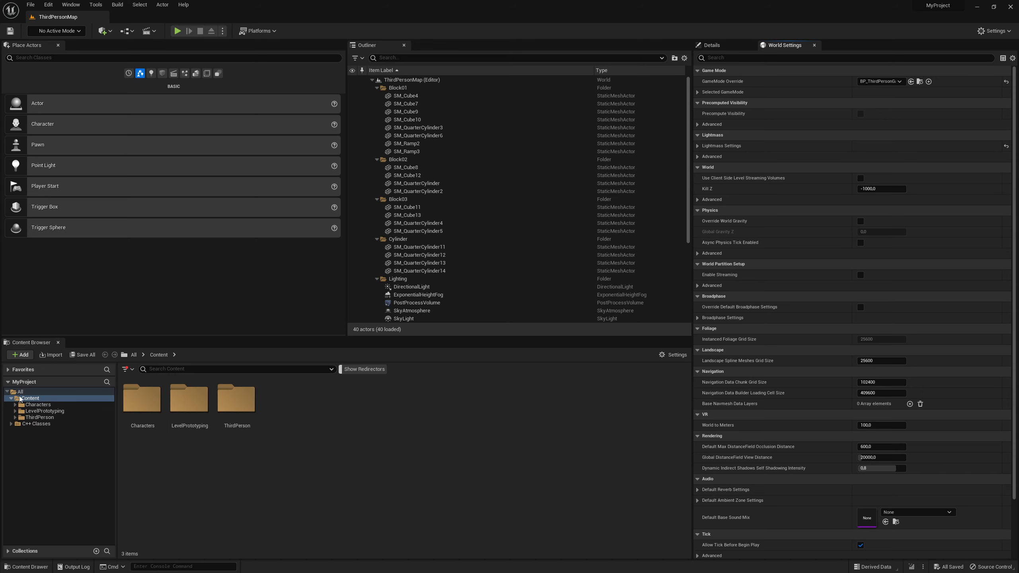
left_click(17, 425)
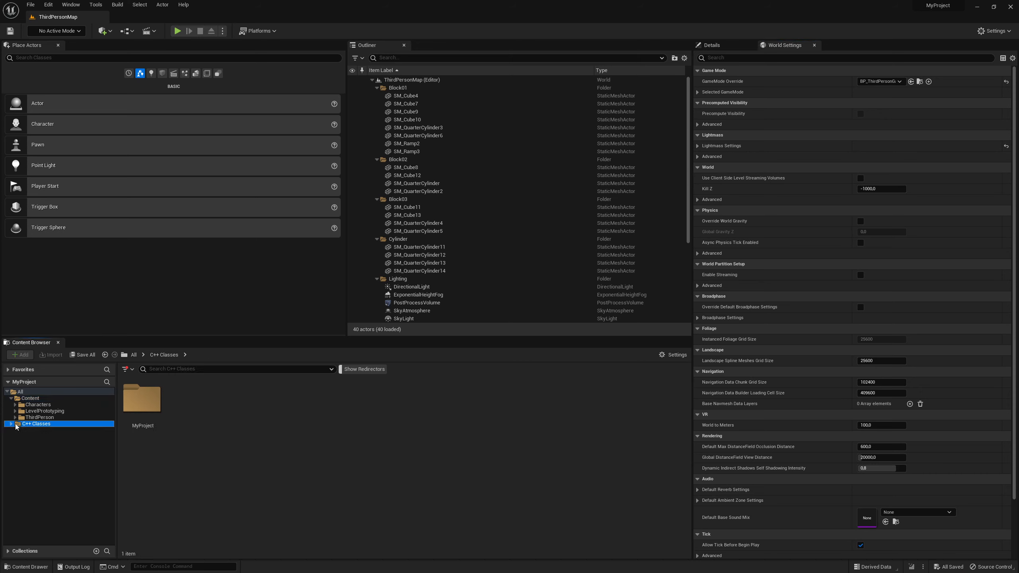
double_click(143, 399)
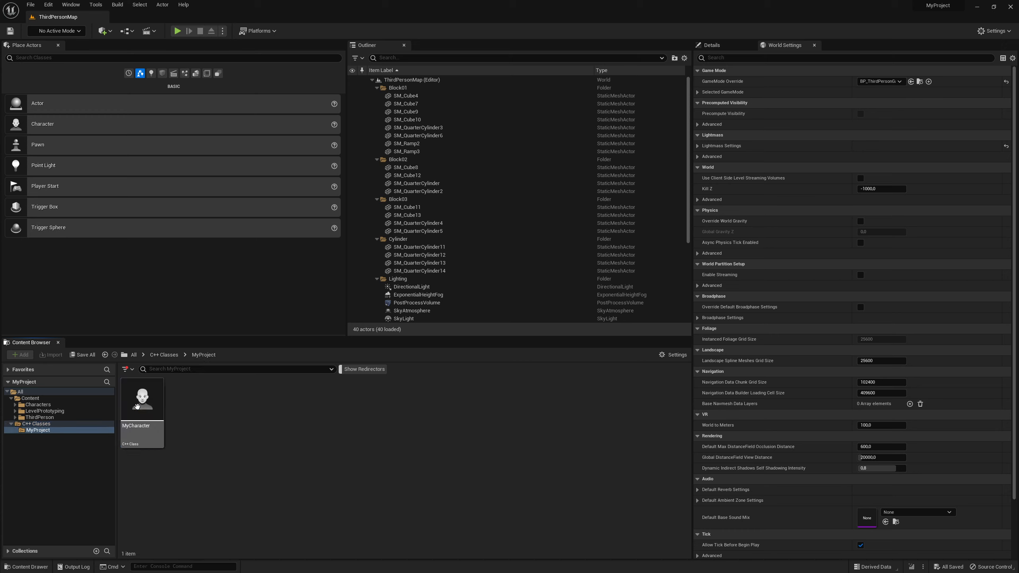
left_click(146, 418)
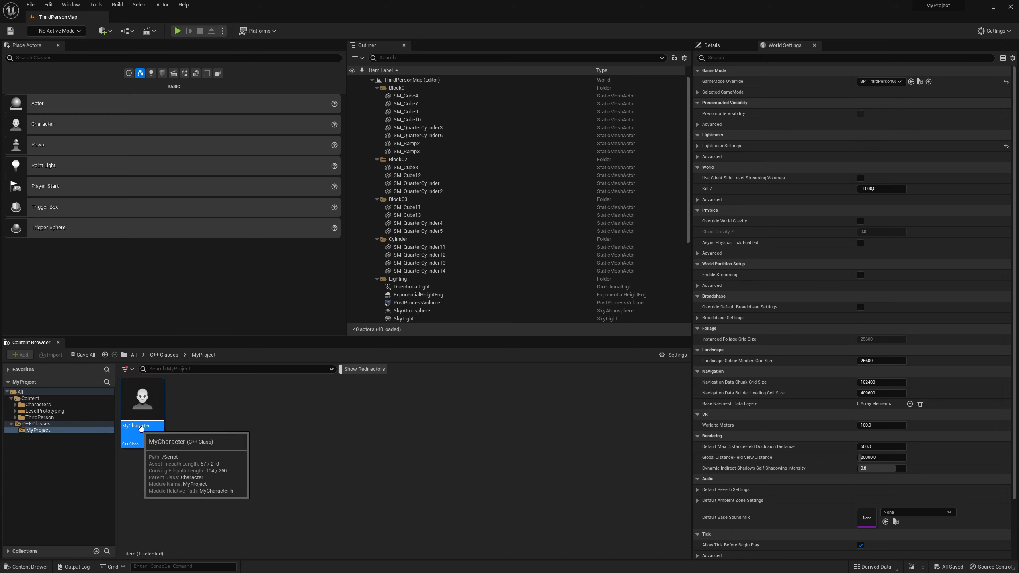
left_click(198, 428)
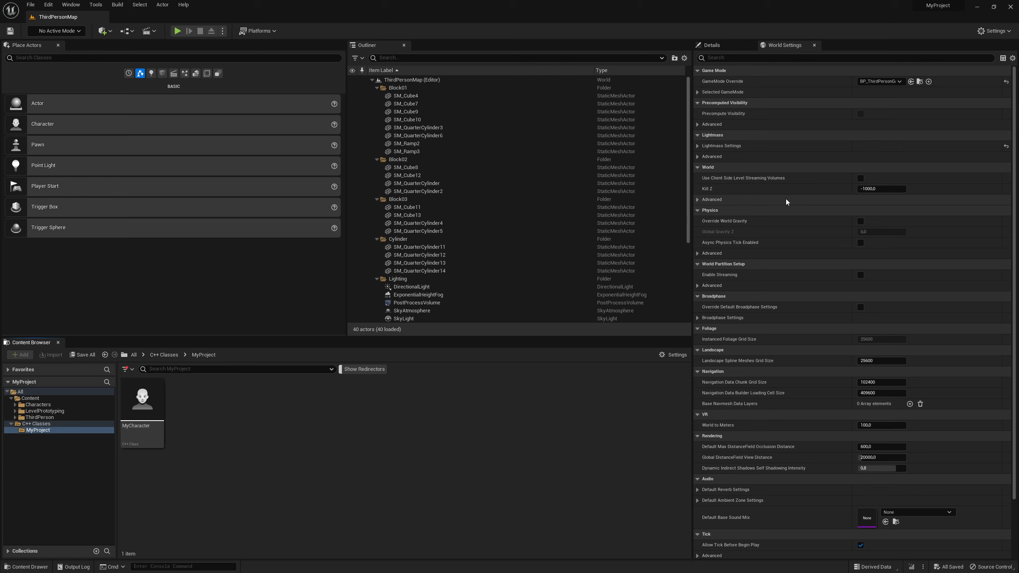
Switch to the Epic Games Launcher and show the GDR_Shooter_Y project's folder in File Explorer
key("alt+Tab")
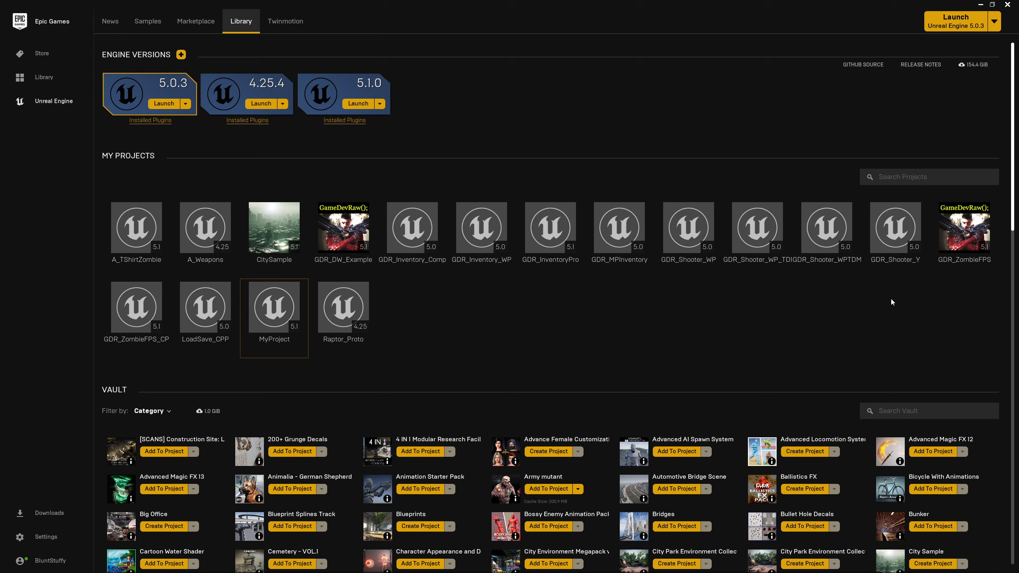
left_click(897, 242)
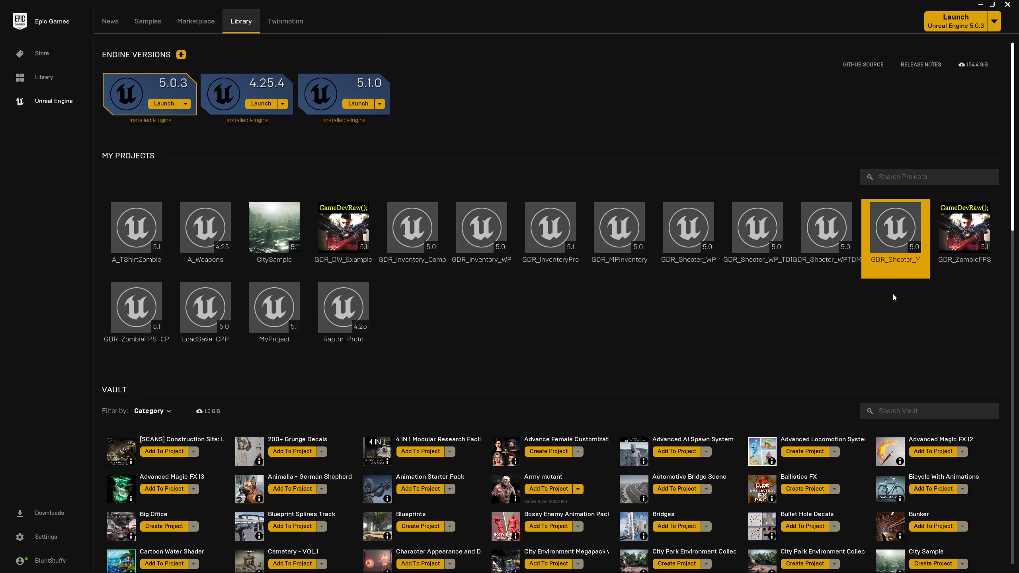
mouse_move(897, 247)
right_click(894, 237)
left_click(904, 253)
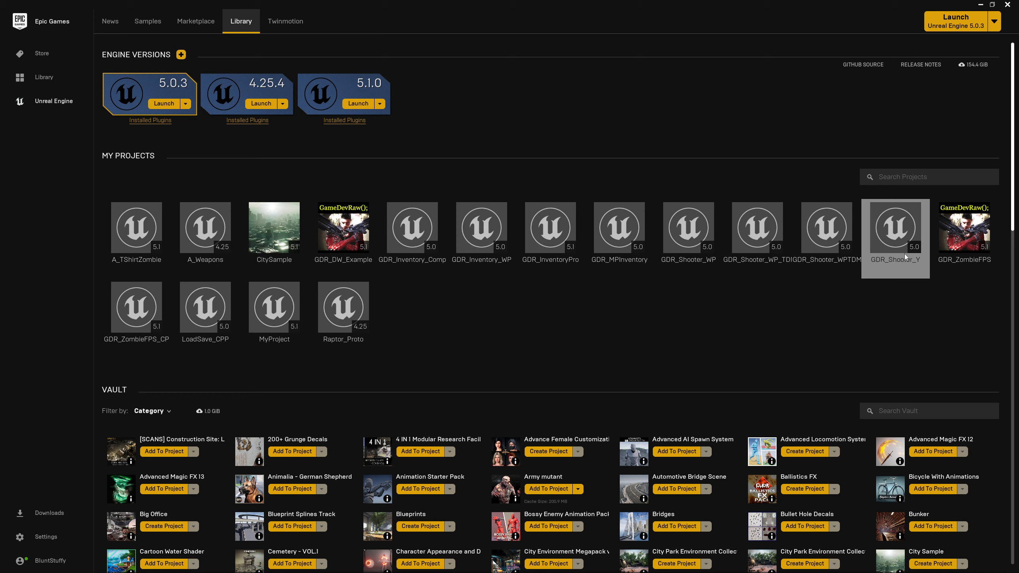
left_click_drag(1018, 131, 485, 117)
double_click(503, 112)
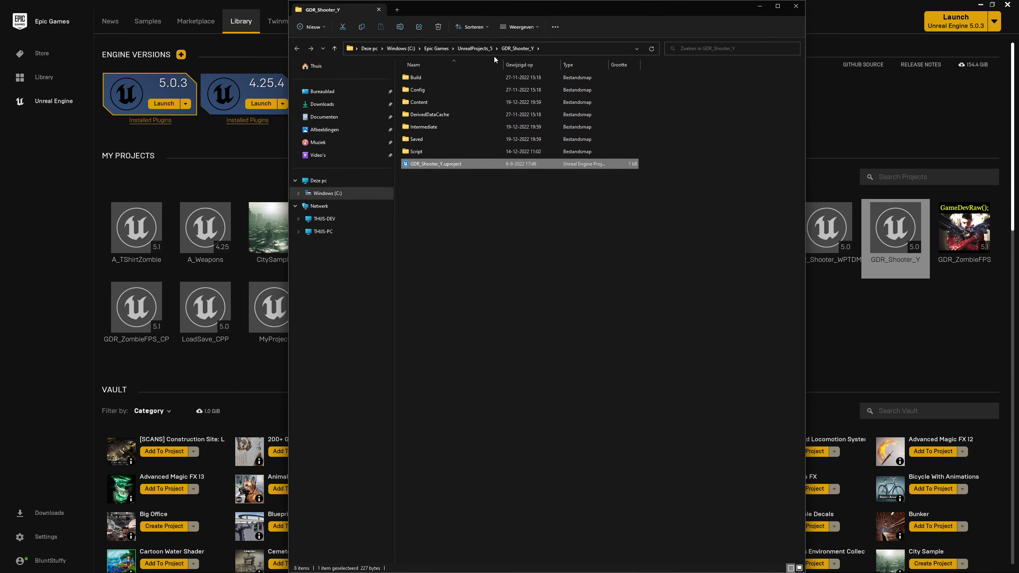
Duplicate the GDR_Shooter_Y project folder within the UnrealProjects_5 directory
left_click(477, 48)
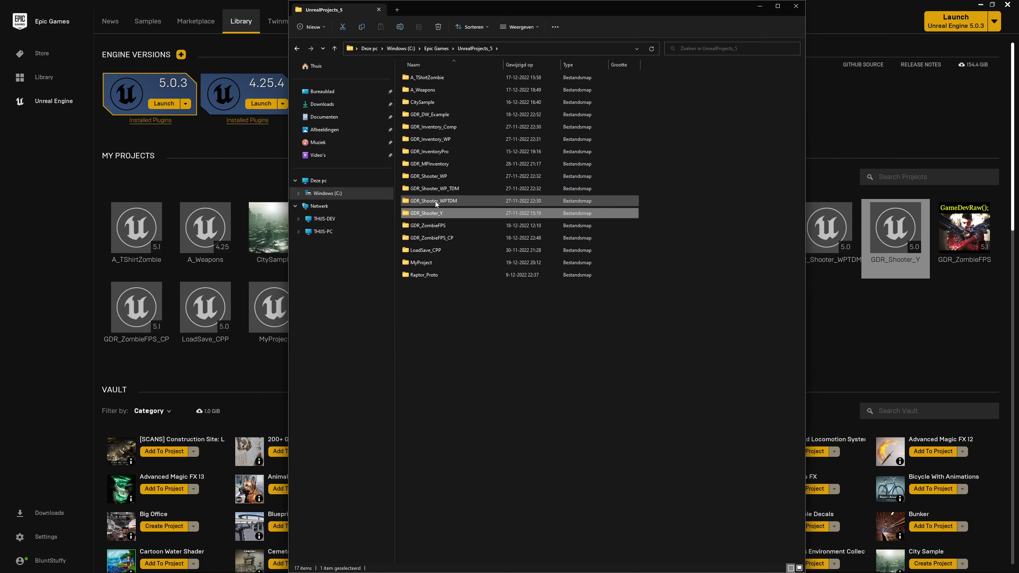
key("ctrl+c")
key("ctrl+v")
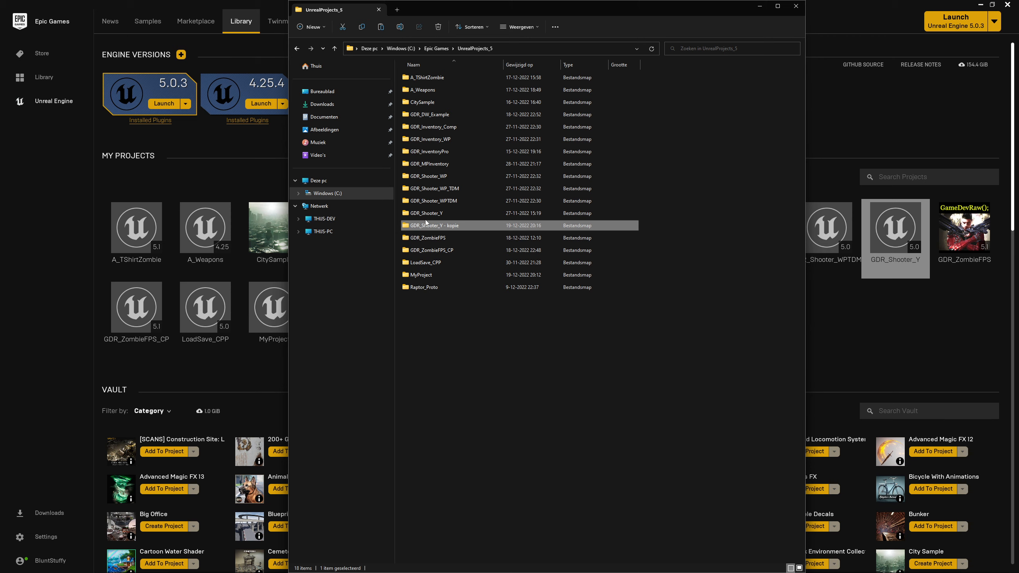
Rename the copied project folder as GDR_ShooterSteam
key("F2")
left_click_drag(438, 227, 489, 232)
type("Steam")
key("shift+Left")
key("shift+Left")
key("shift+Left")
key("shift+Left")
key("shift+Left")
key("shift+Left")
key("shift+Left")
key("shift+Left")
key("shift+Left")
key("shift+Left")
key("shift+Left")
key("shift+Left")
key("shift+Left")
key("shift+Left")
key("shift+Left")
key("shift+Left")
key("Return")
Inside the GDR_ShooterSteam folder, rename the GDR_Shooter_Y project file as GDR_ShooterSteam.uproject
double_click(489, 230)
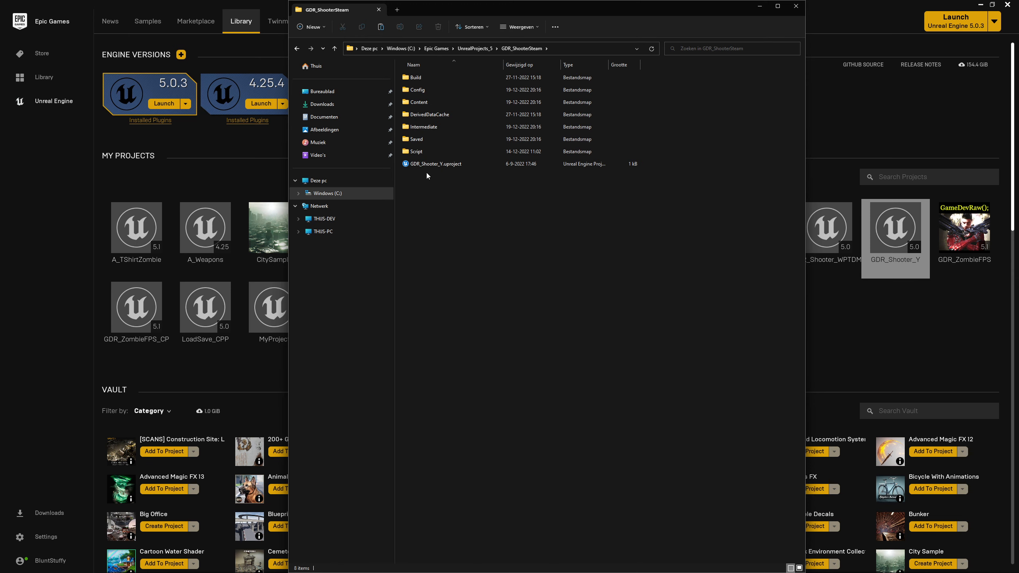
left_click(422, 167)
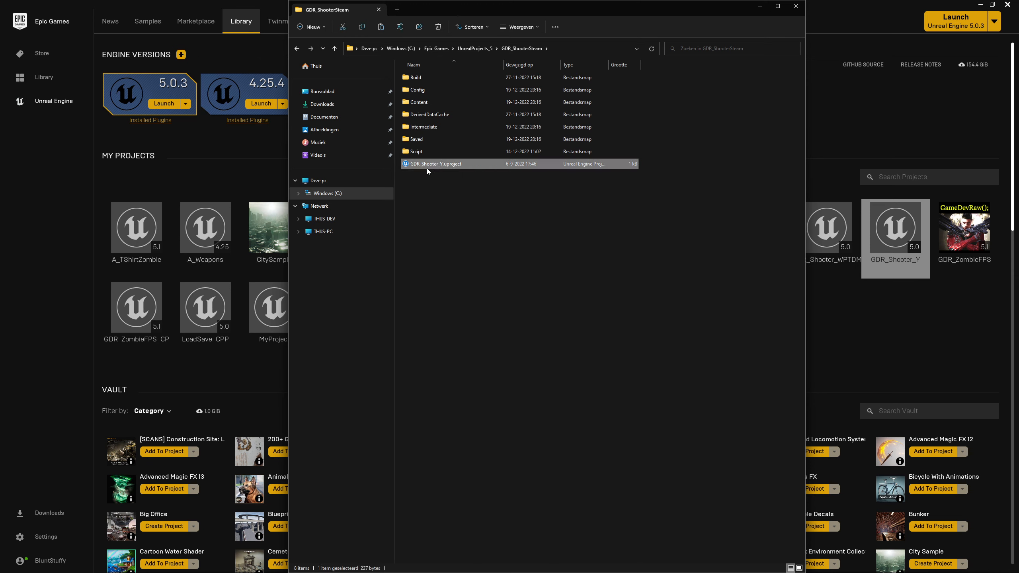
key("F2")
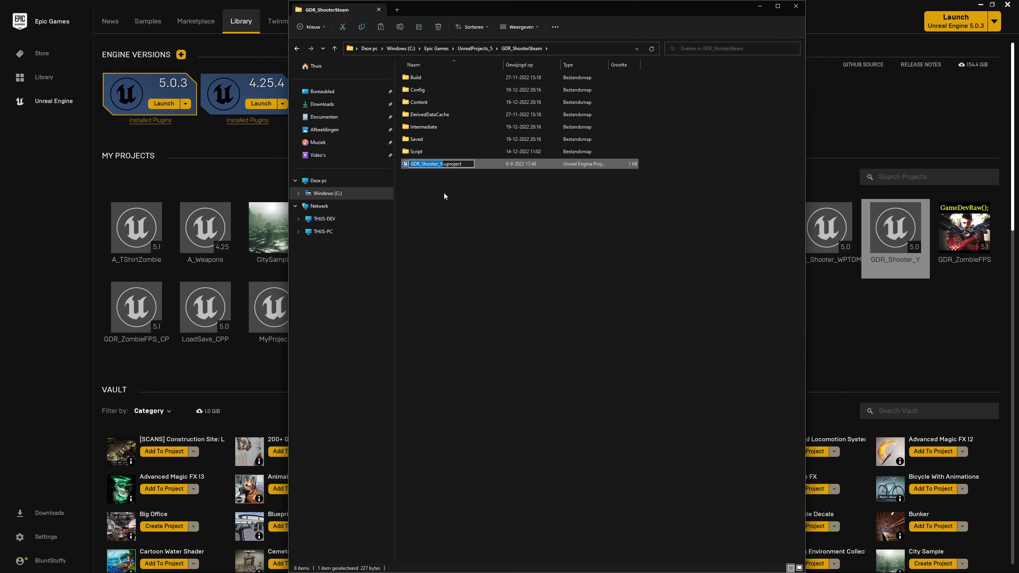
double_click(440, 164)
type("Steam")
key("Return")
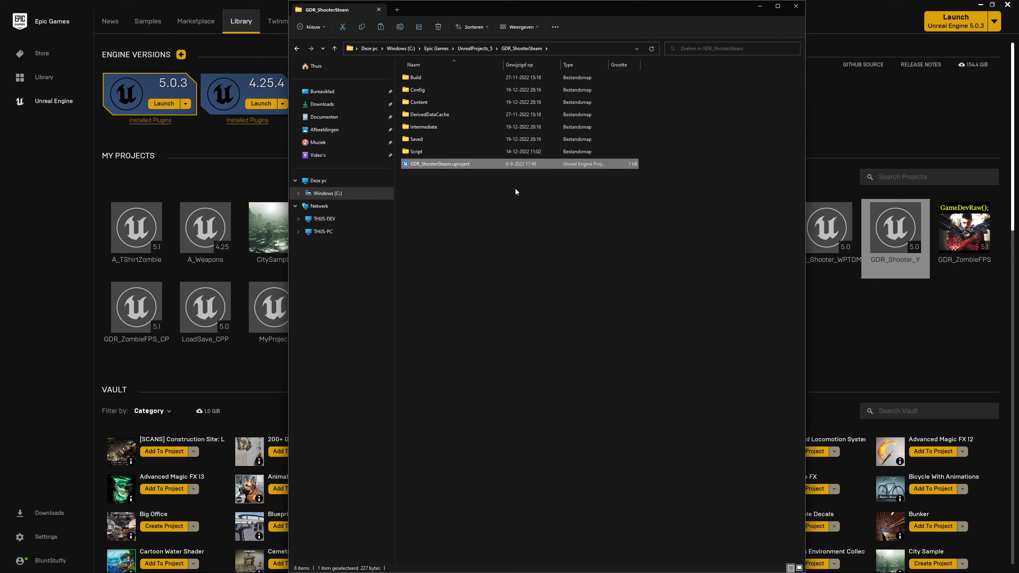
Open DefaultEngine.ini from the project's Config folder in Notepad++
double_click(424, 90)
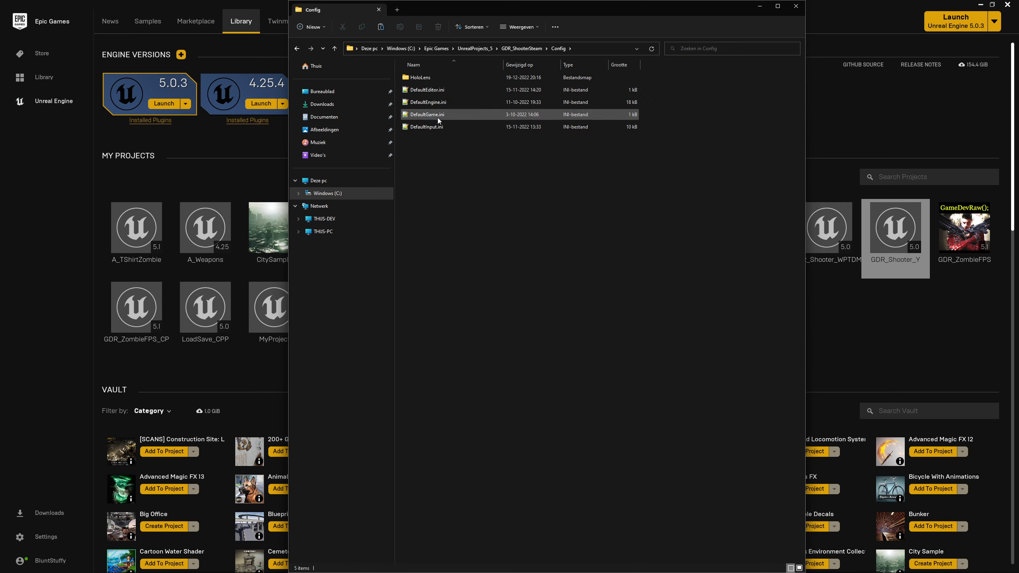
left_click(425, 103)
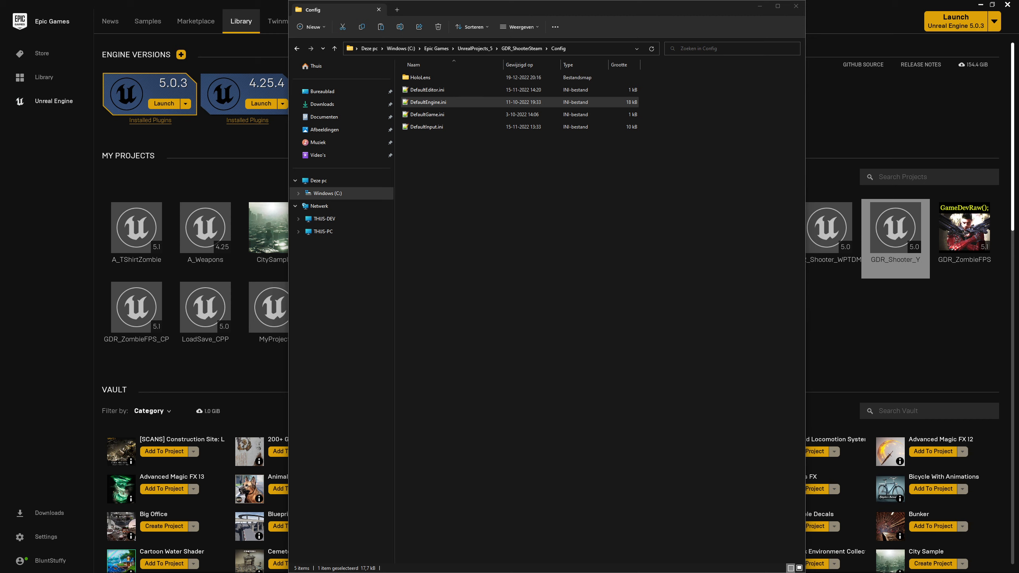
left_click_drag(1018, 321, 506, 1)
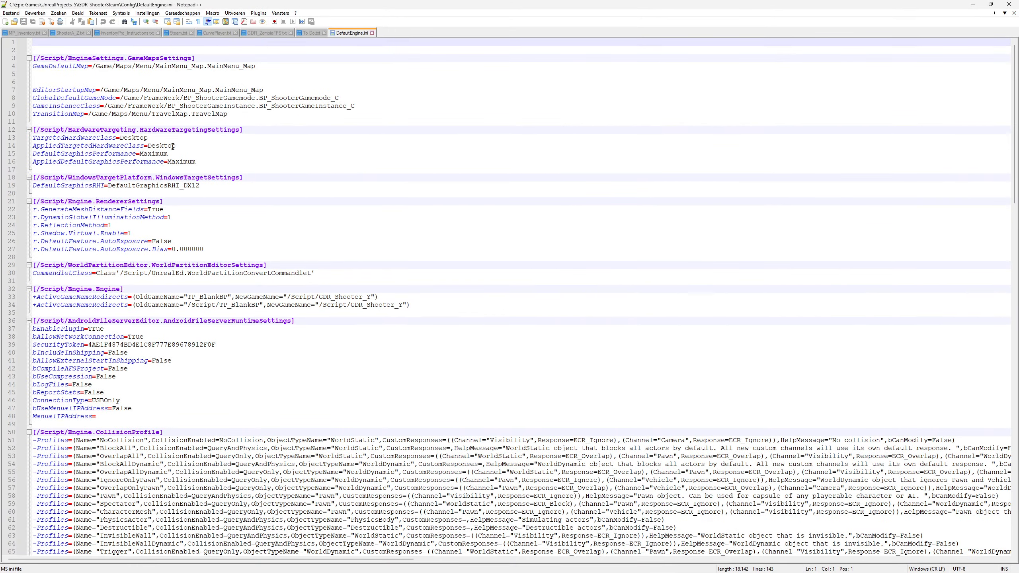
Paste a [URL] section with GameName=GDR_ShooterSteam at the start of DefaultEngine.ini and check the pasted name
scroll(157, 244, "down", 20)
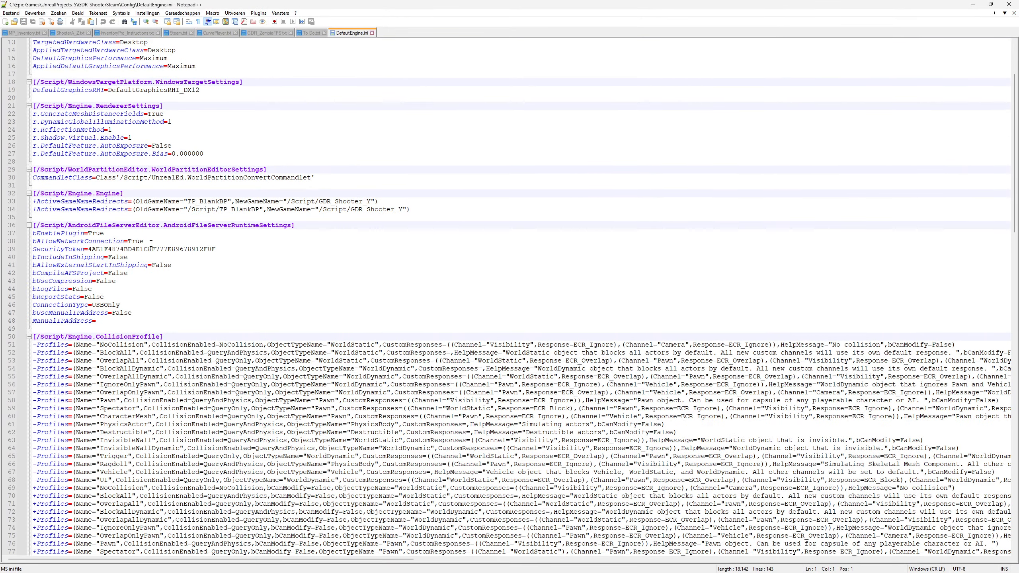
scroll(156, 251, "down", 7)
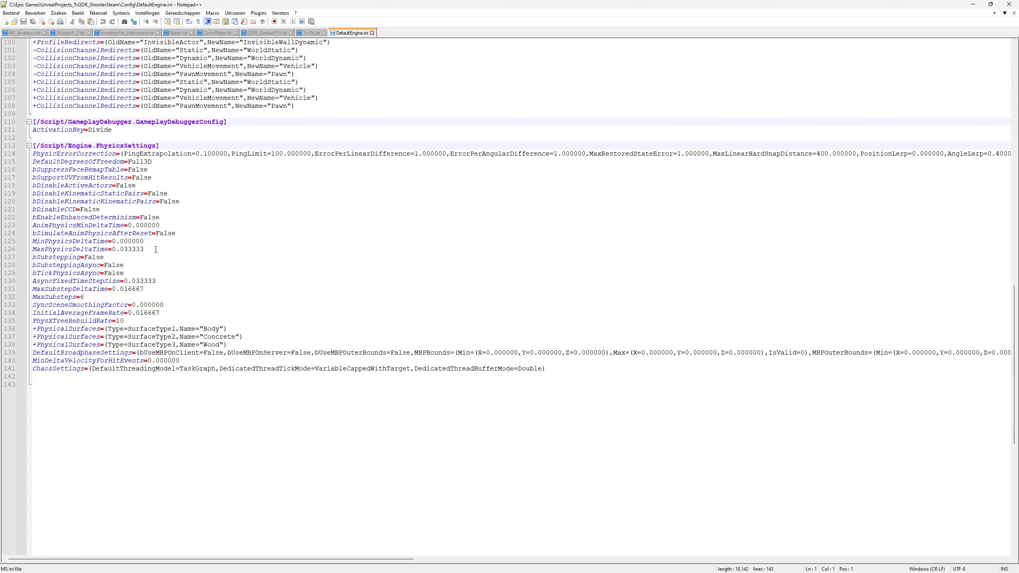
scroll(154, 252, "up", 20)
scroll(151, 254, "up", 4)
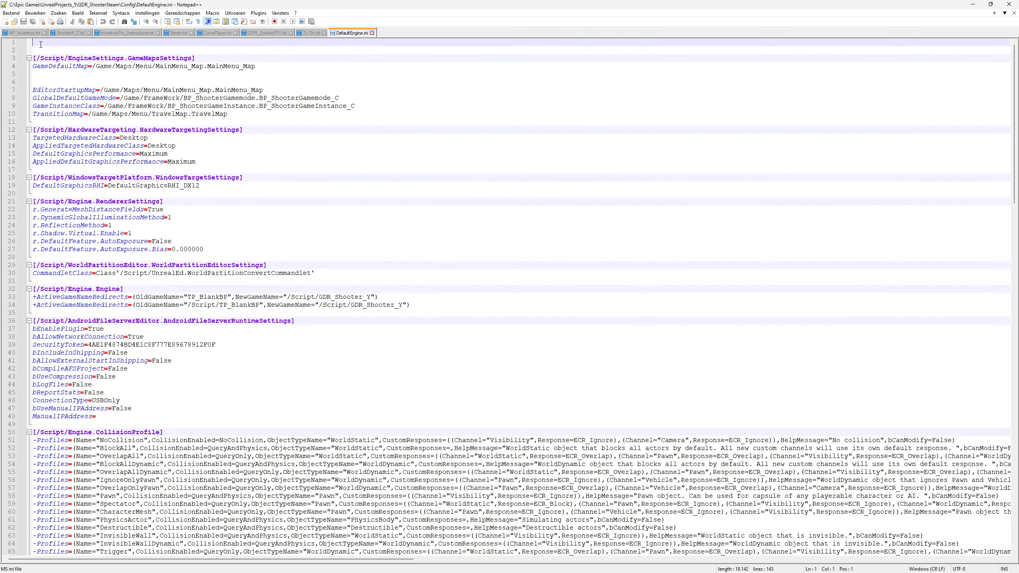
key("ctrl+v")
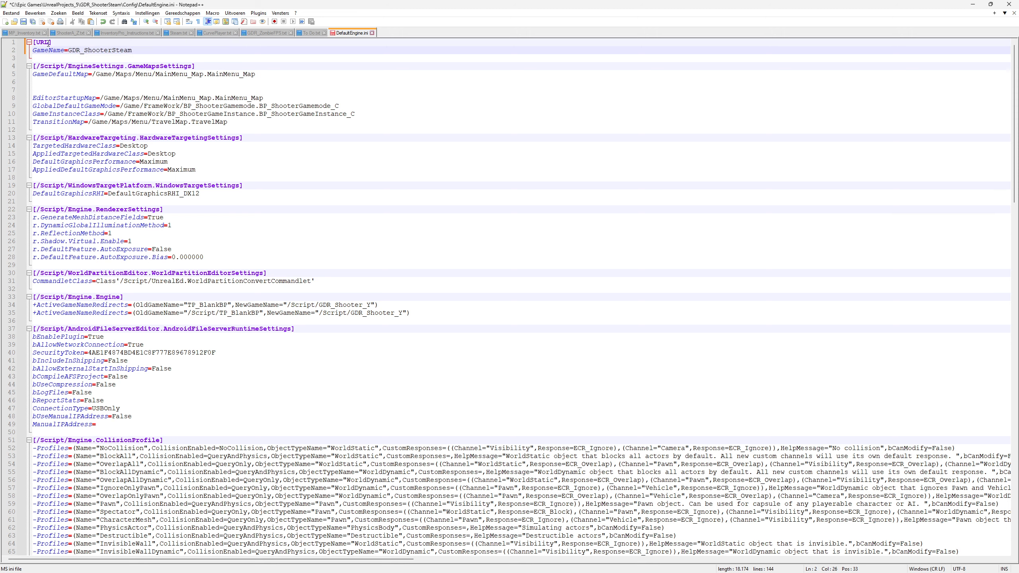
scroll(55, 47, "up", 5)
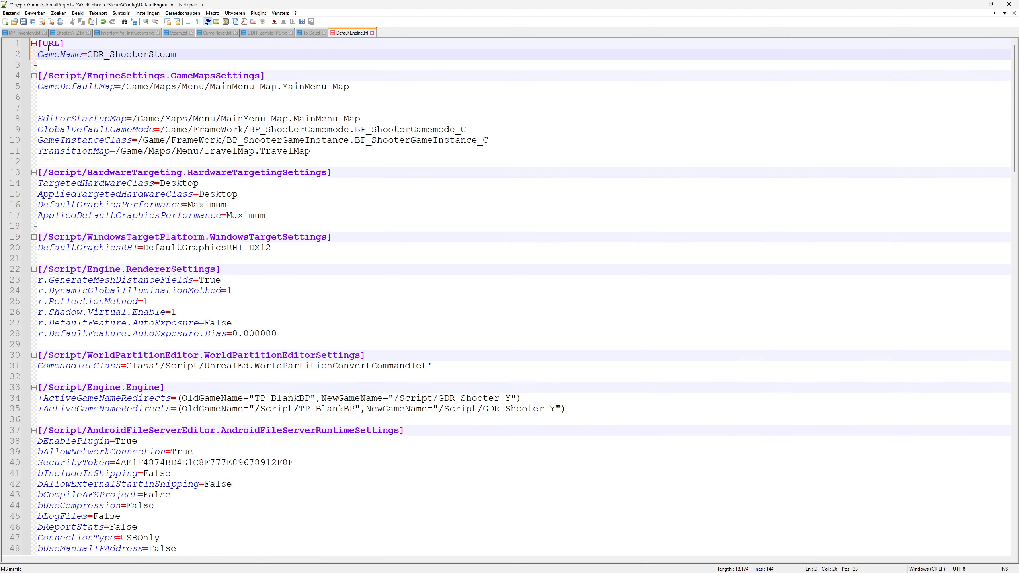
left_click_drag(111, 57, 233, 59)
left_click(237, 69)
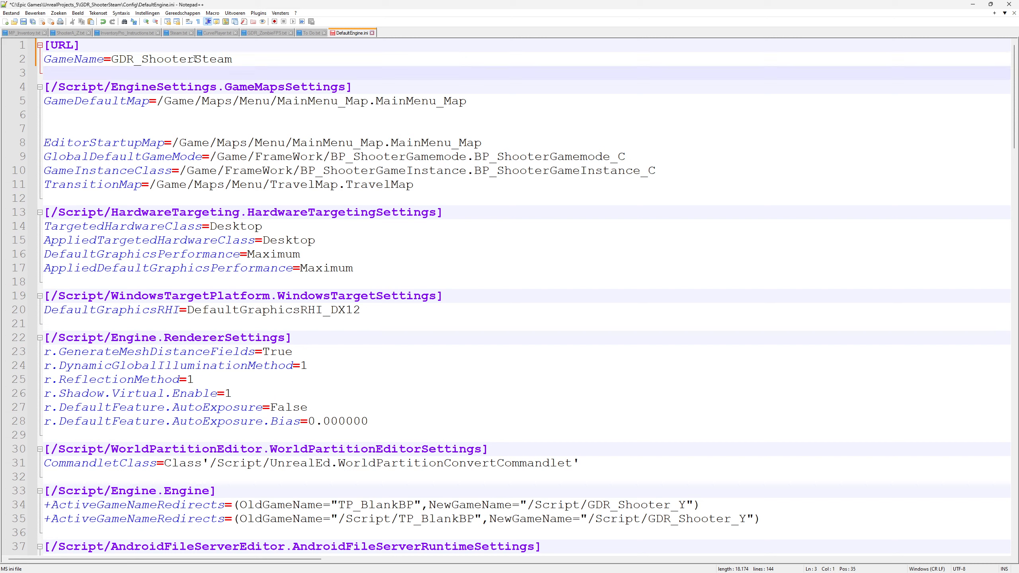
left_click(200, 56)
left_click_drag(115, 59, 232, 57)
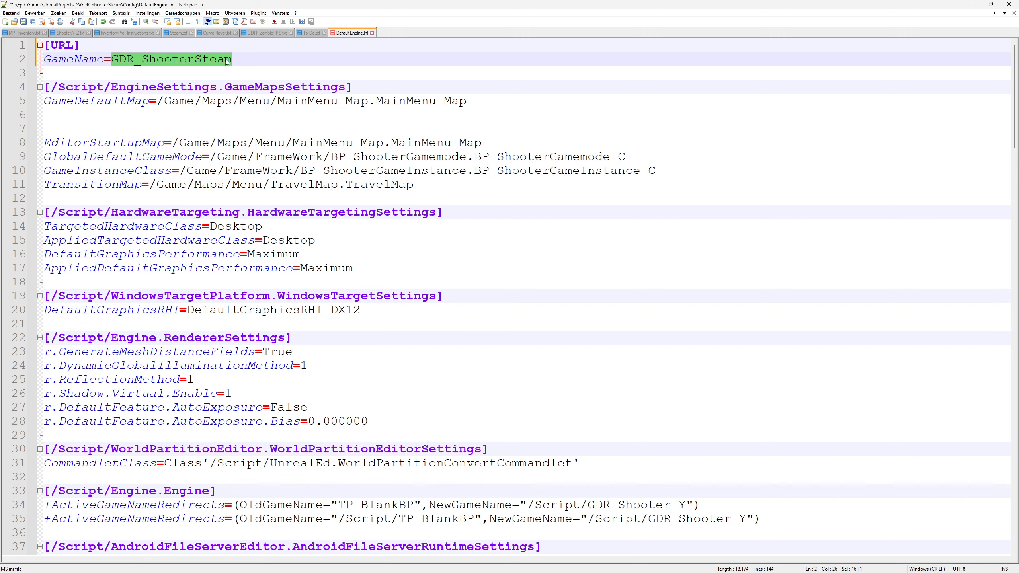
scroll(184, 92, "down", 5, "ctrl")
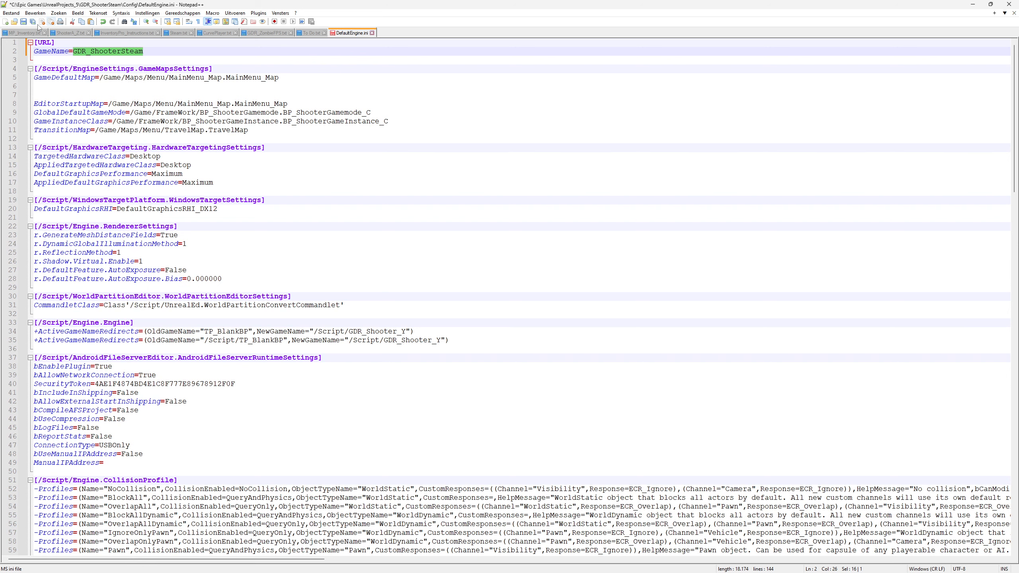
Save DefaultEngine.ini, close Notepad++ and minimize the File Explorer window
left_click(23, 21)
left_click(1009, 4)
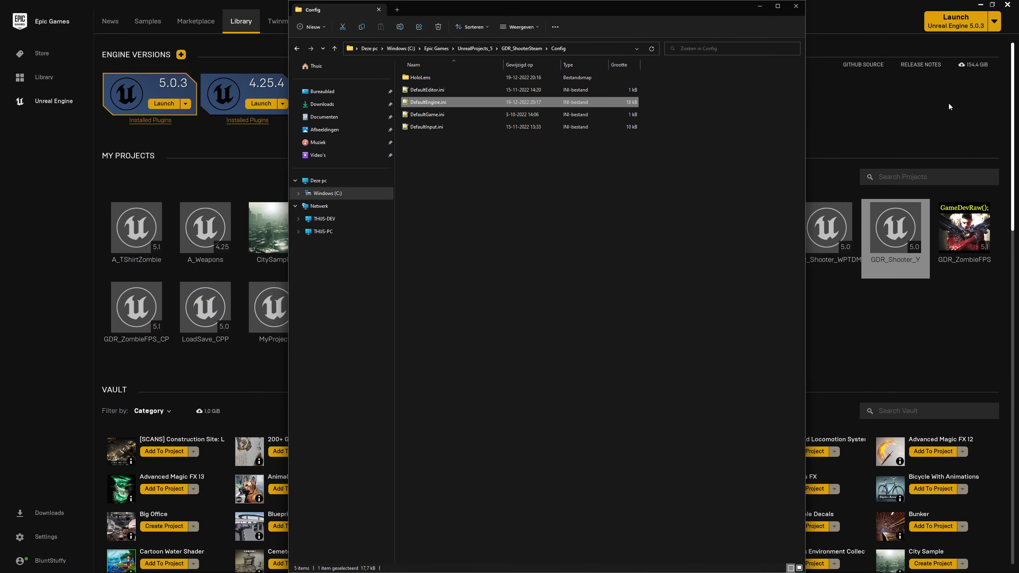
left_click(760, 6)
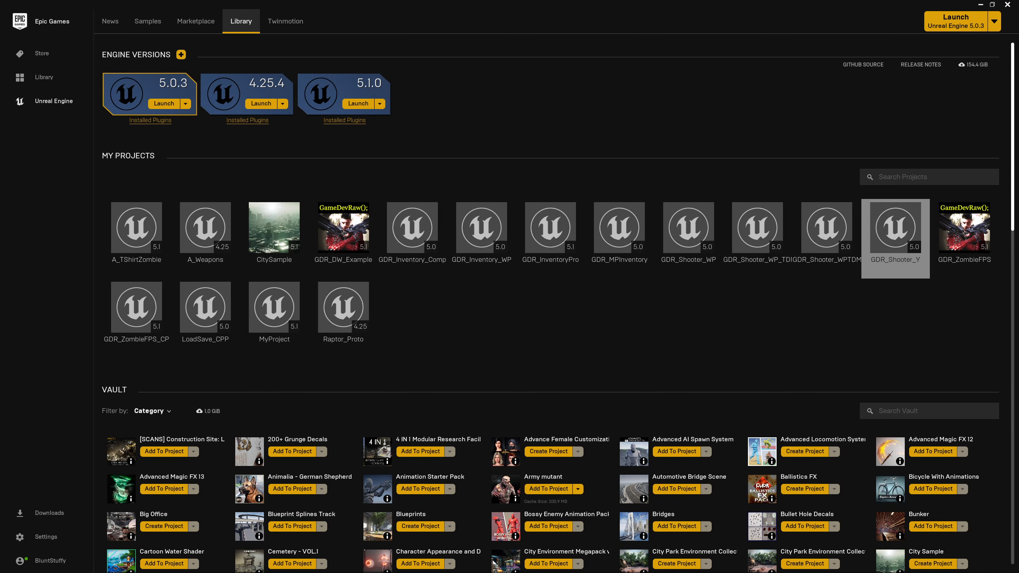
Return to the GDR_ShooterSteam folder in File Explorer, launch GDR_ShooterSteam.uproject and point out its entry in the launcher library
key("alt+Tab")
left_click(519, 49)
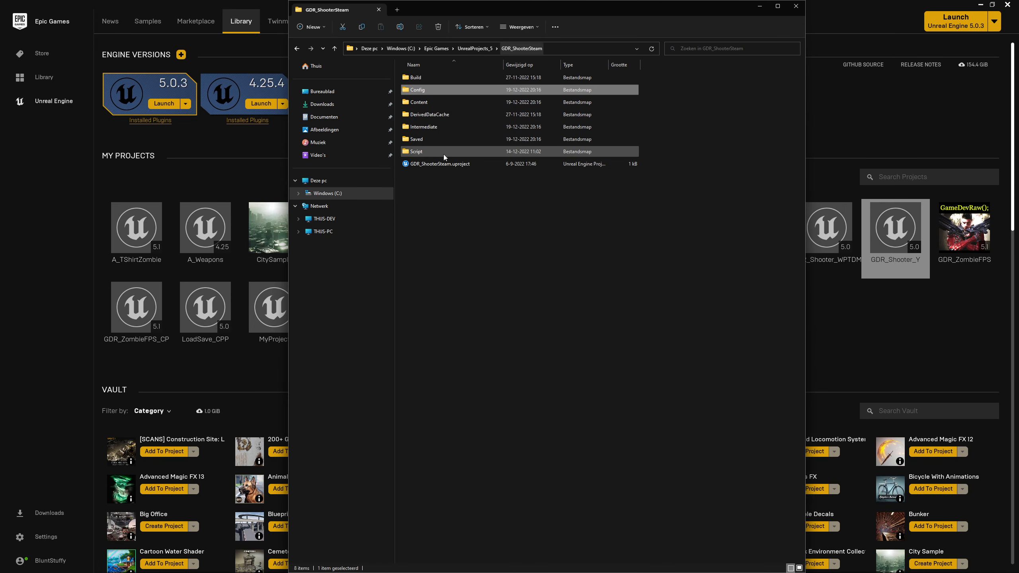
double_click(446, 163)
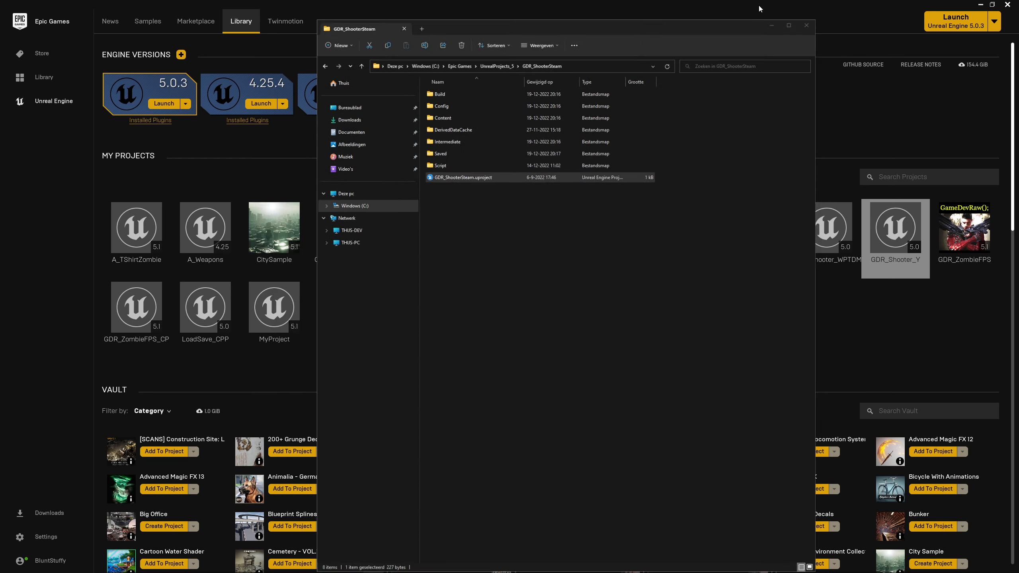
left_click(759, 7)
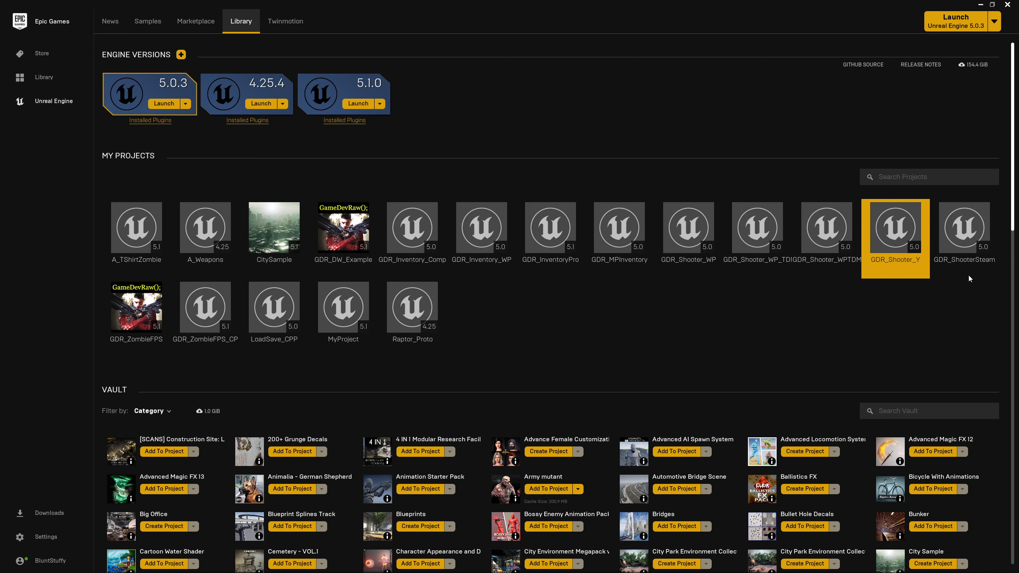
left_click(966, 254)
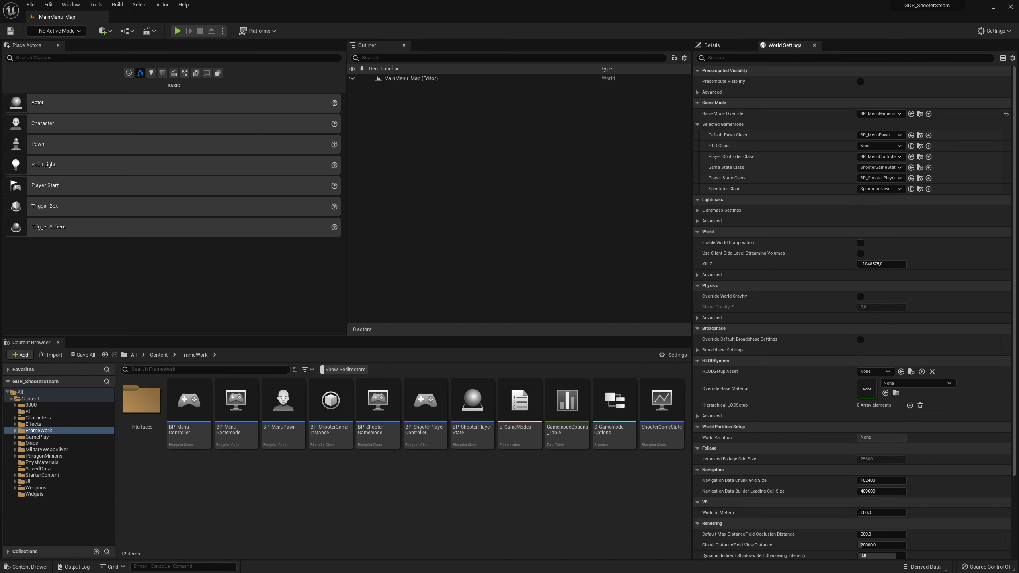
Bring up Discord and review the Steam online subsystem setup instructions in the hints-tips-tricks channel
left_click_drag(1018, 76, 586, 98)
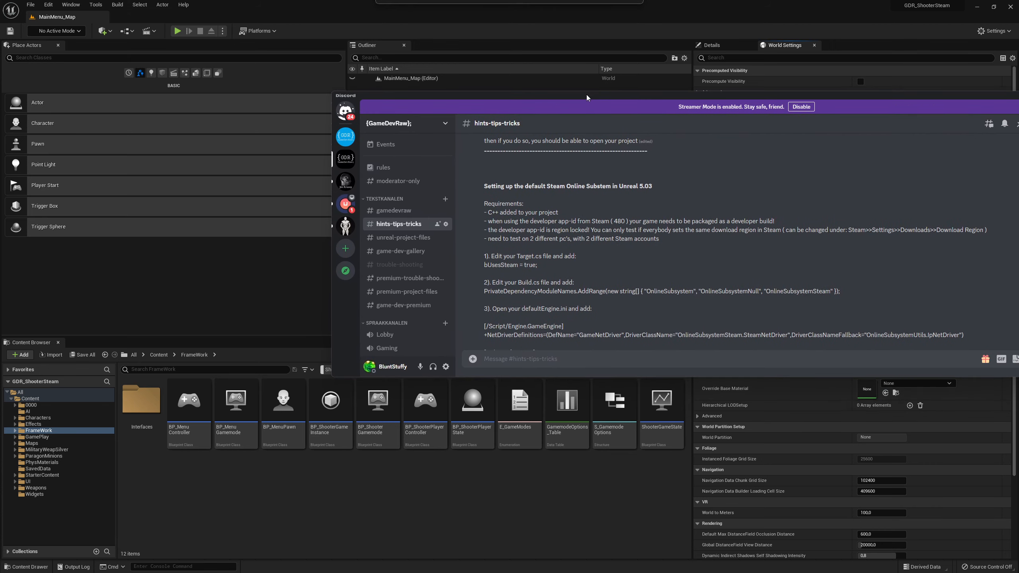
double_click(648, 92)
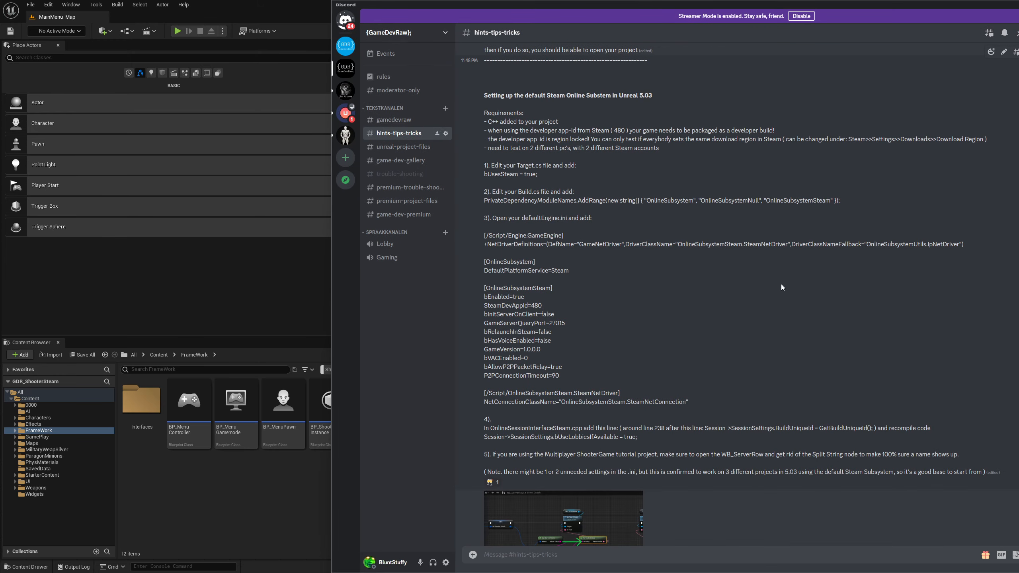
left_click_drag(485, 201, 674, 211)
left_click(703, 232)
right_click(534, 141)
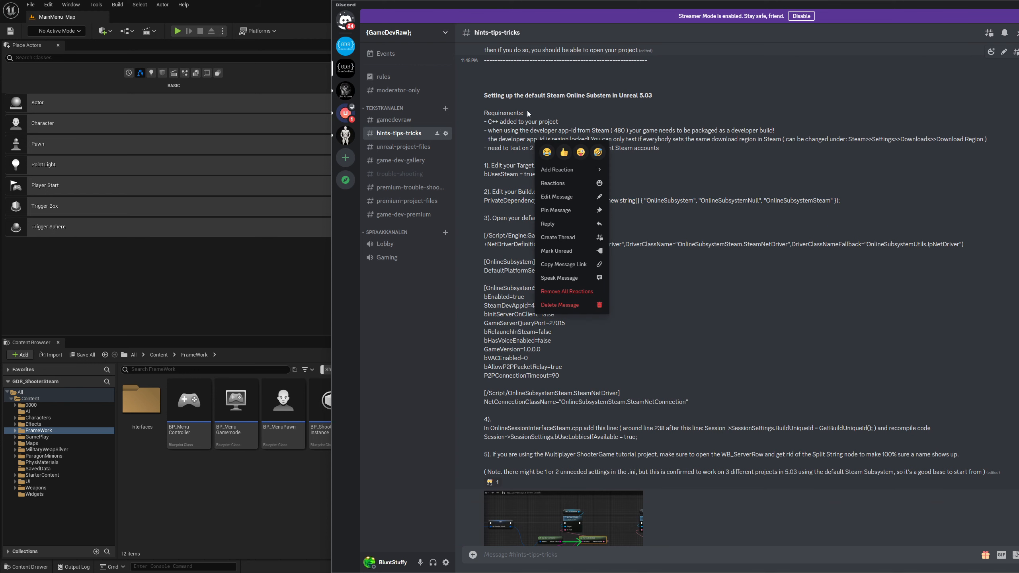
Highlight the four requirements in the Discord setup message and inspect the download region in Steam's Downloads settings, leaving it unchanged
left_click(529, 116)
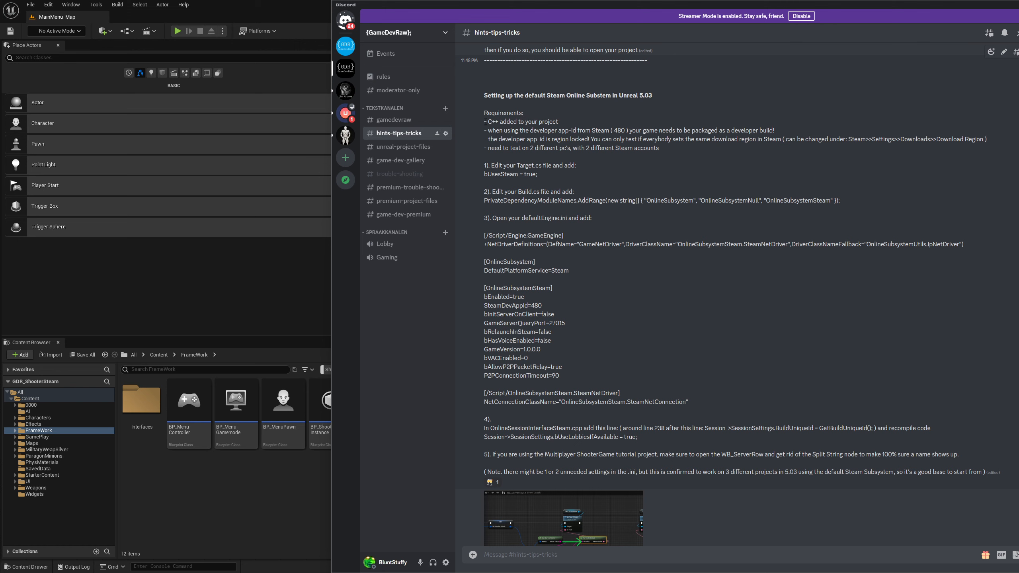
left_click_drag(484, 122, 698, 157)
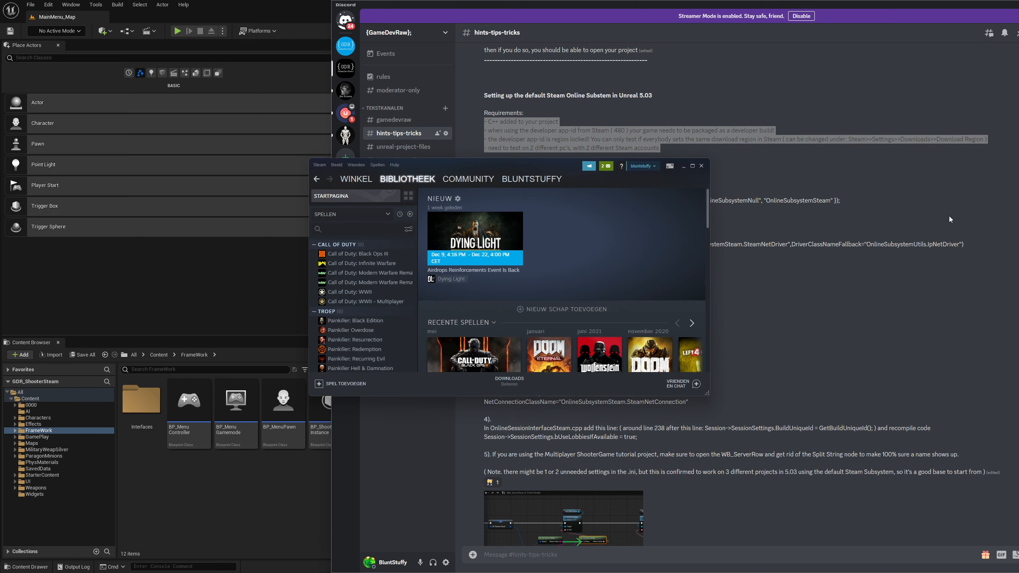
left_click(319, 165)
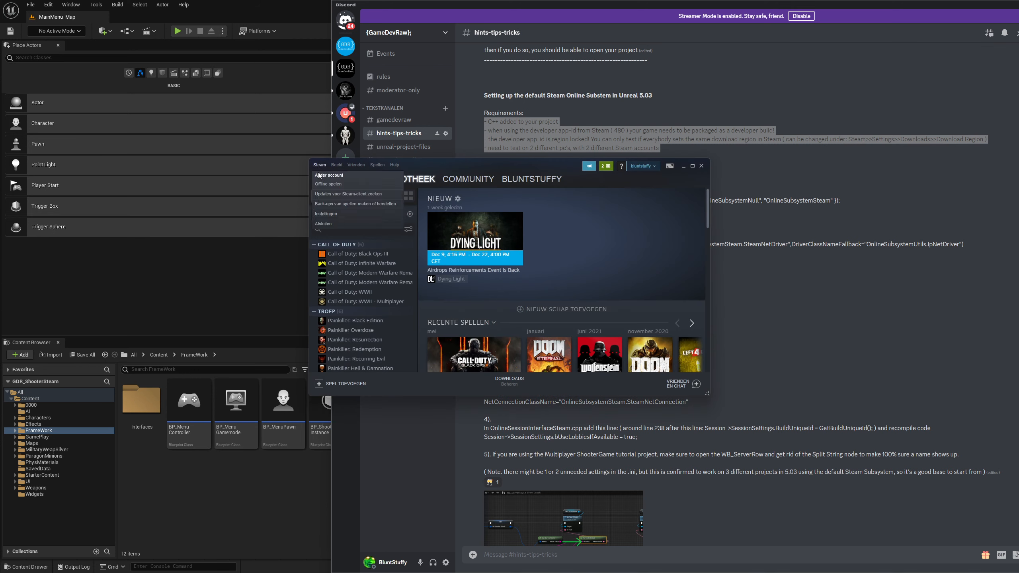
left_click(335, 214)
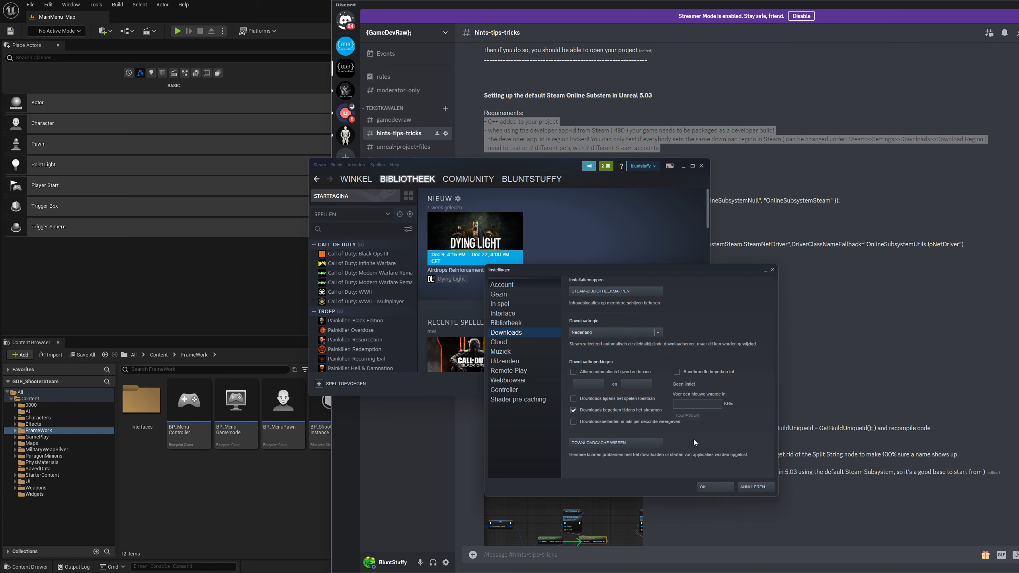
left_click(746, 487)
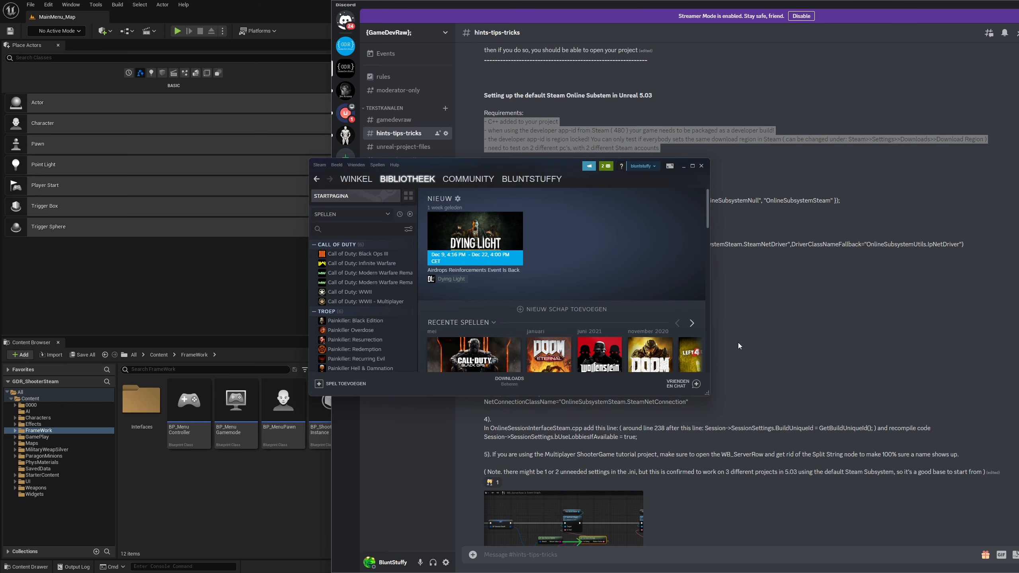
left_click(702, 166)
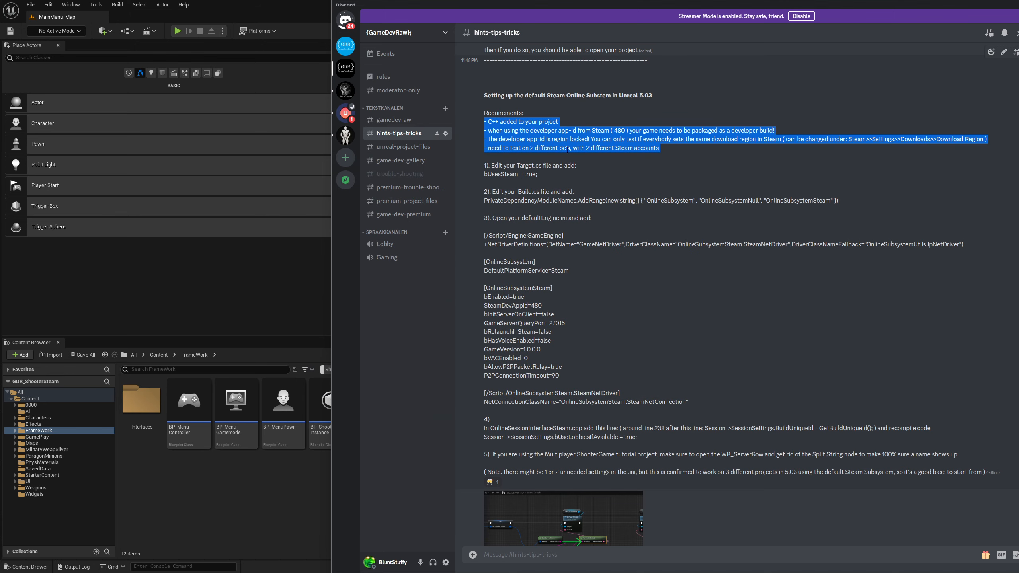
Highlight the requirement about testing on two PCs and review numbered setup instructions 1 to 5 in the Discord message
left_click(515, 150)
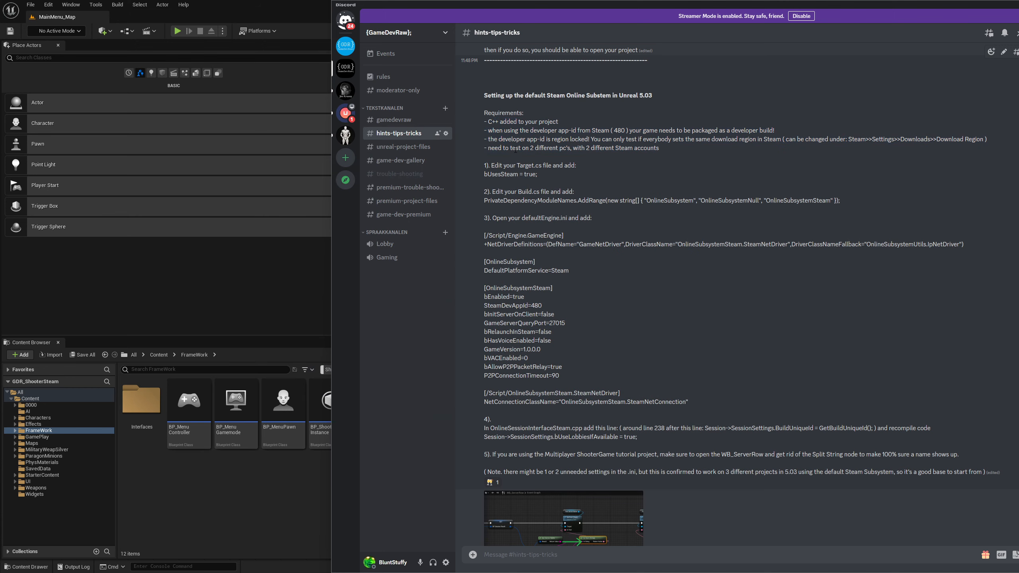
left_click_drag(489, 150, 667, 154)
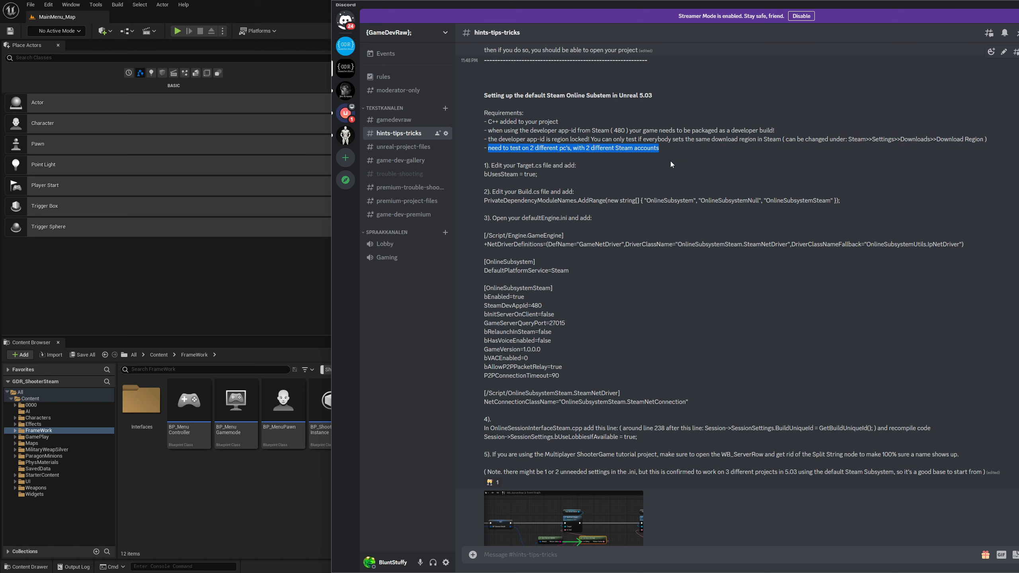
left_click(672, 160)
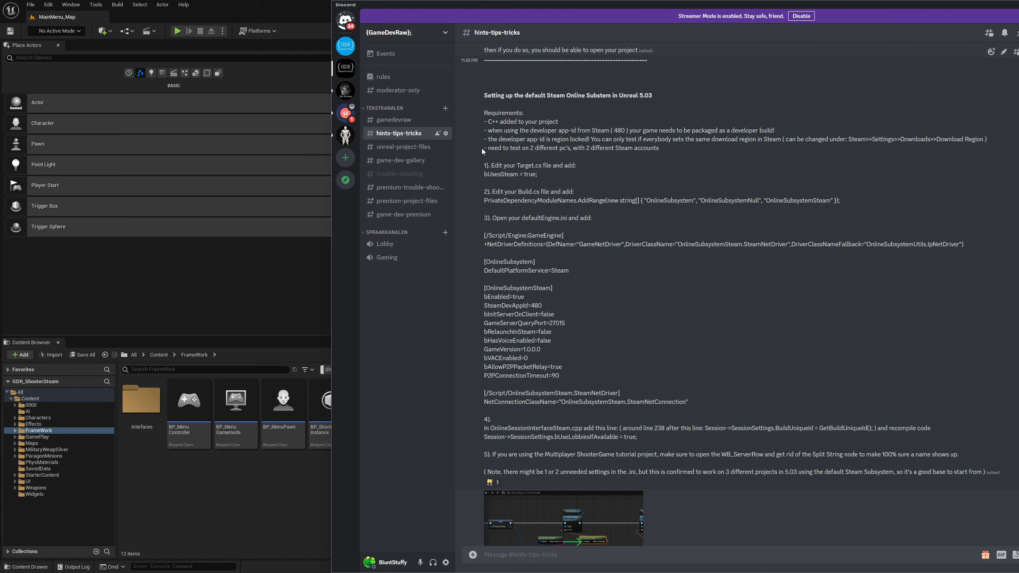
left_click_drag(499, 148, 654, 149)
left_click(673, 193)
left_click_drag(484, 164, 807, 464)
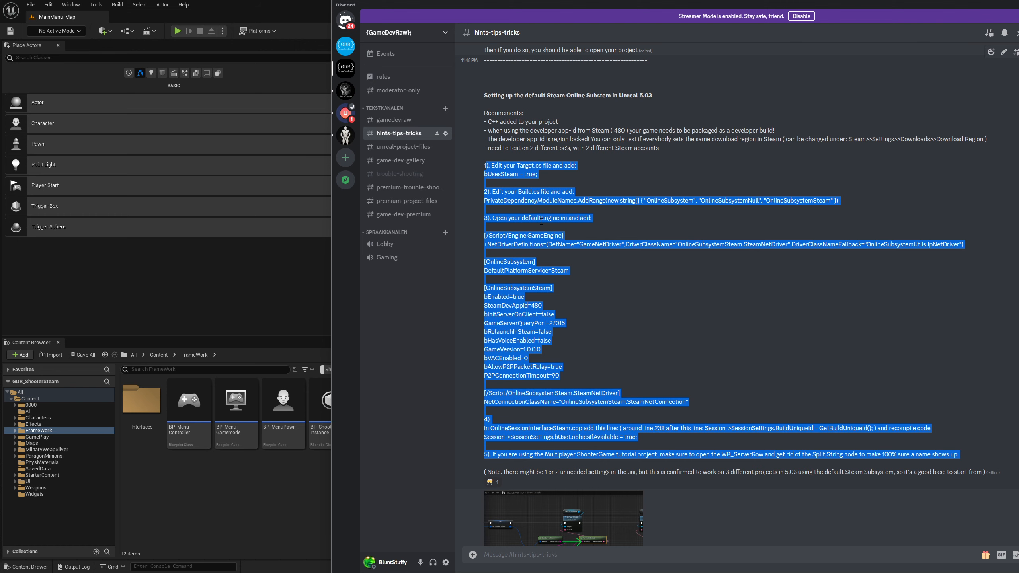
left_click(520, 198)
Move Discord aside and create a C++ class named MyCharacter with Character as its parent in the GDR_ShooterSteam project
left_click_drag(774, 3, 1018, 4)
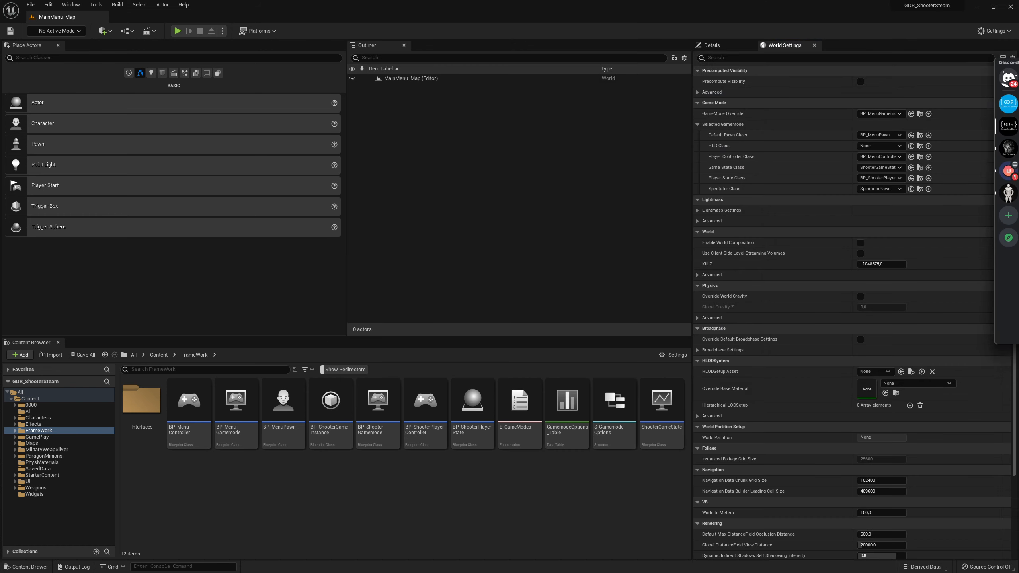
left_click(95, 4)
left_click(129, 26)
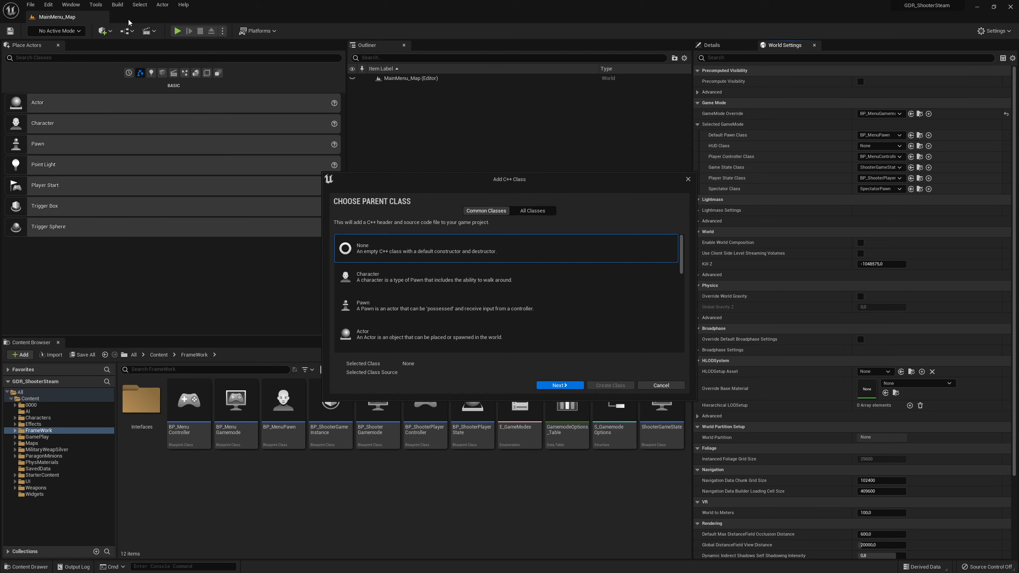
left_click(403, 278)
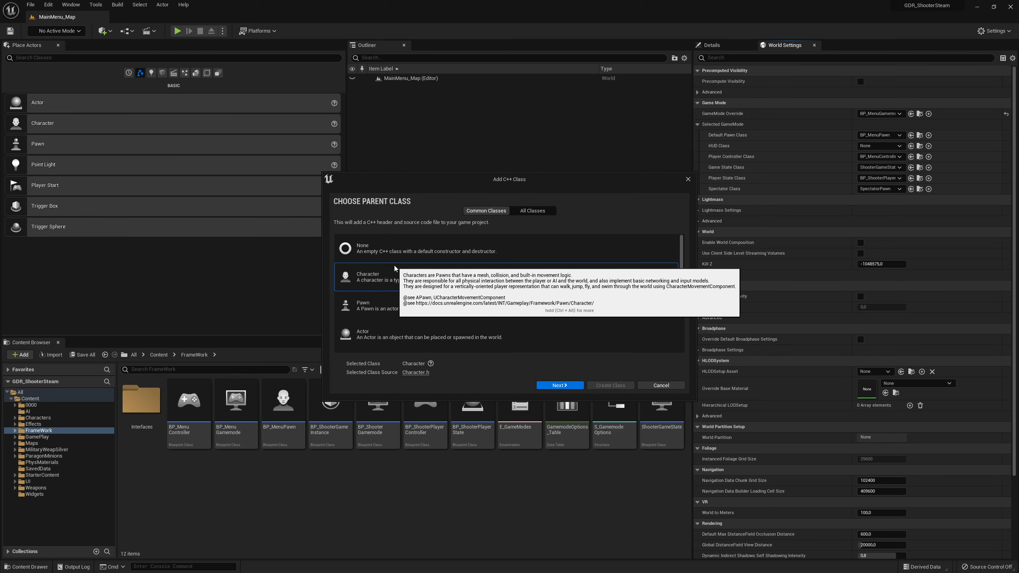
left_click(560, 385)
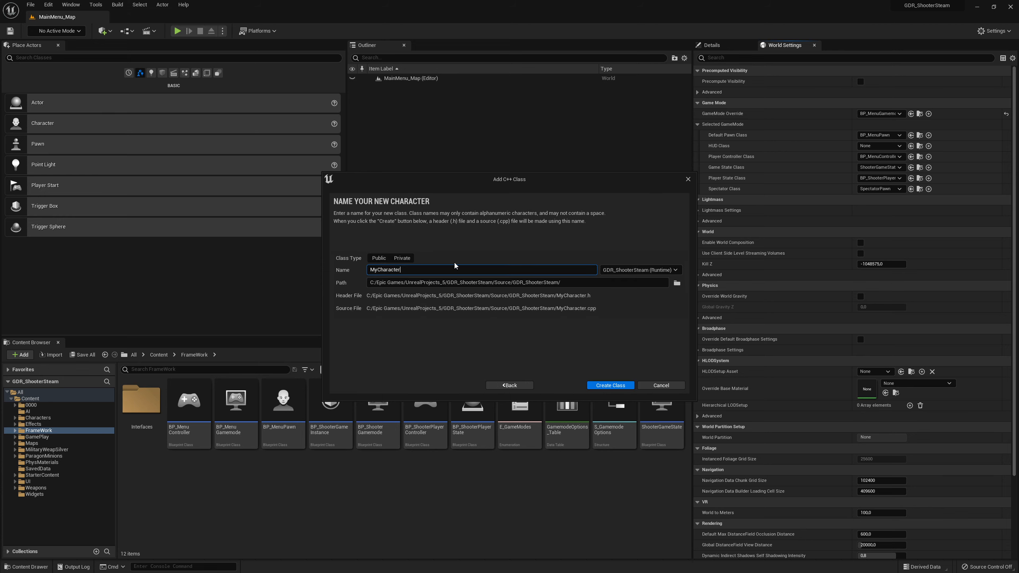
left_click(624, 389)
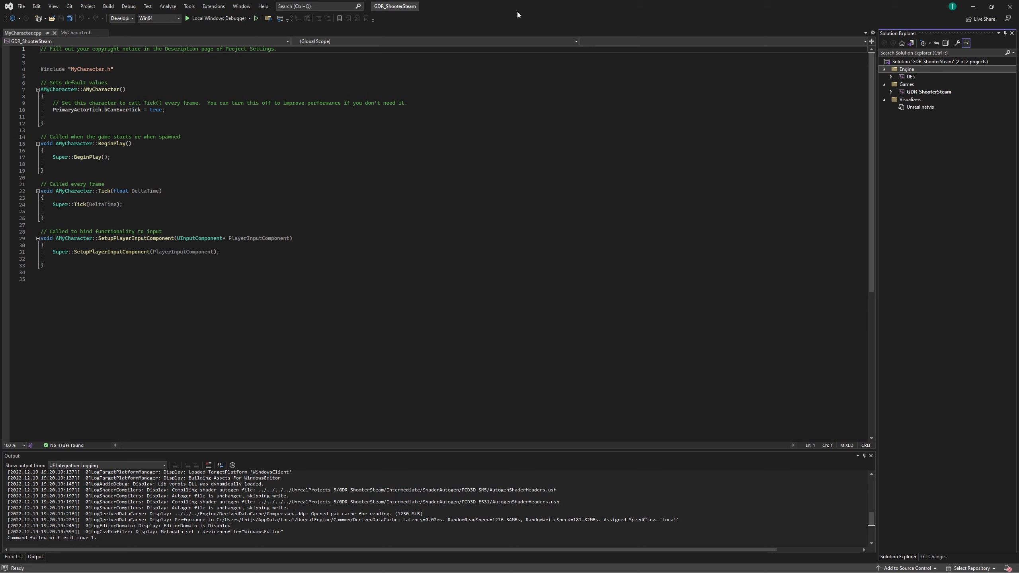
Shrink the Visual Studio window and locate GDR_ShooterSteam.sln in the project's folder in File Explorer, starting from the Interfaces content folder
left_click_drag(474, 6, 439, 79)
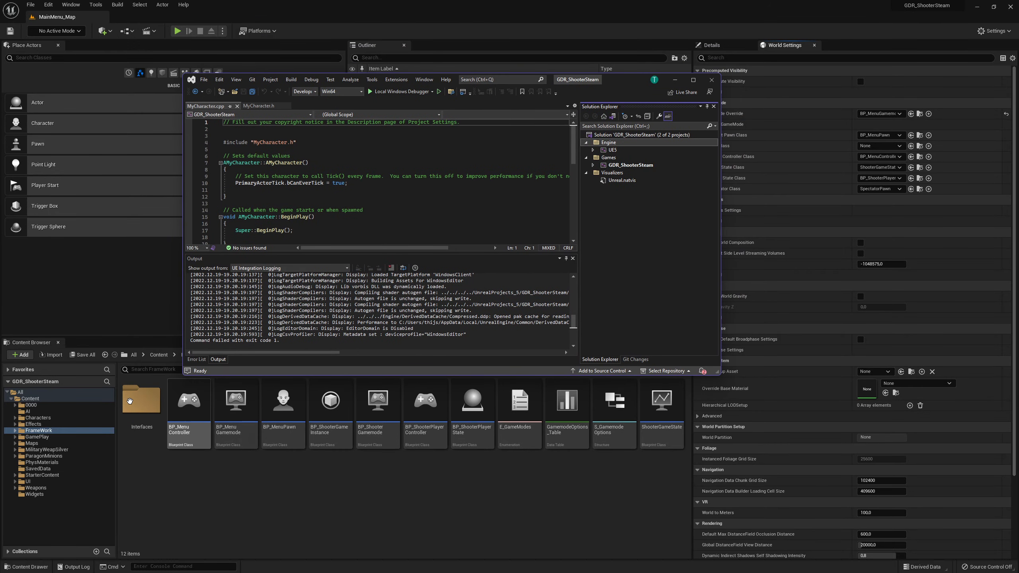
left_click(137, 401)
right_click(137, 401)
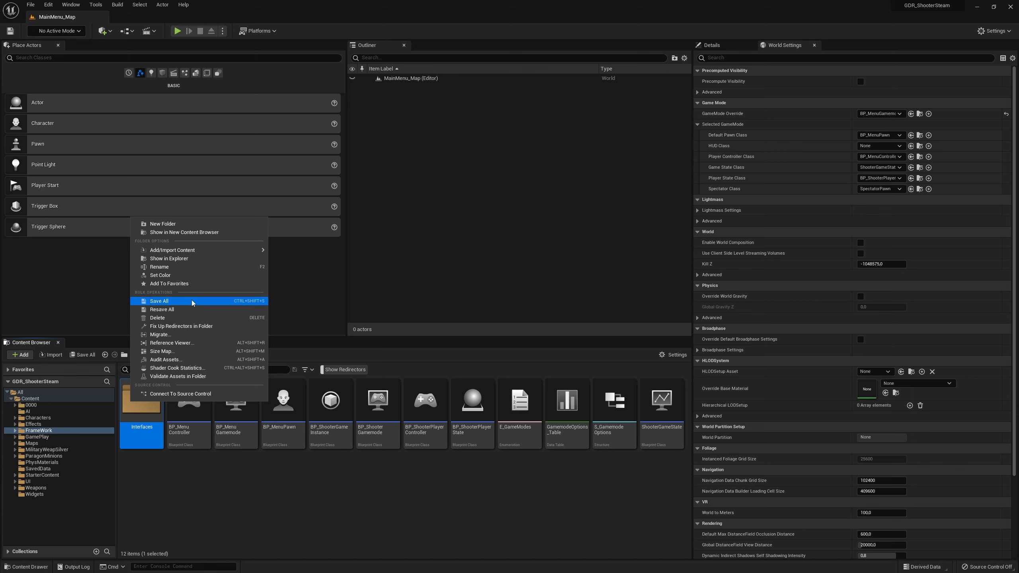
left_click(188, 259)
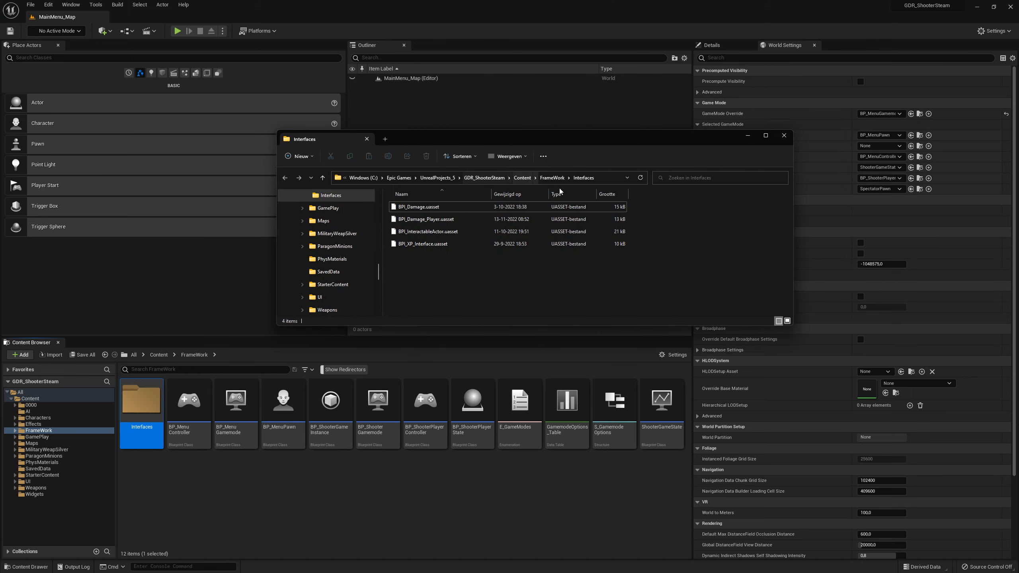
left_click(484, 178)
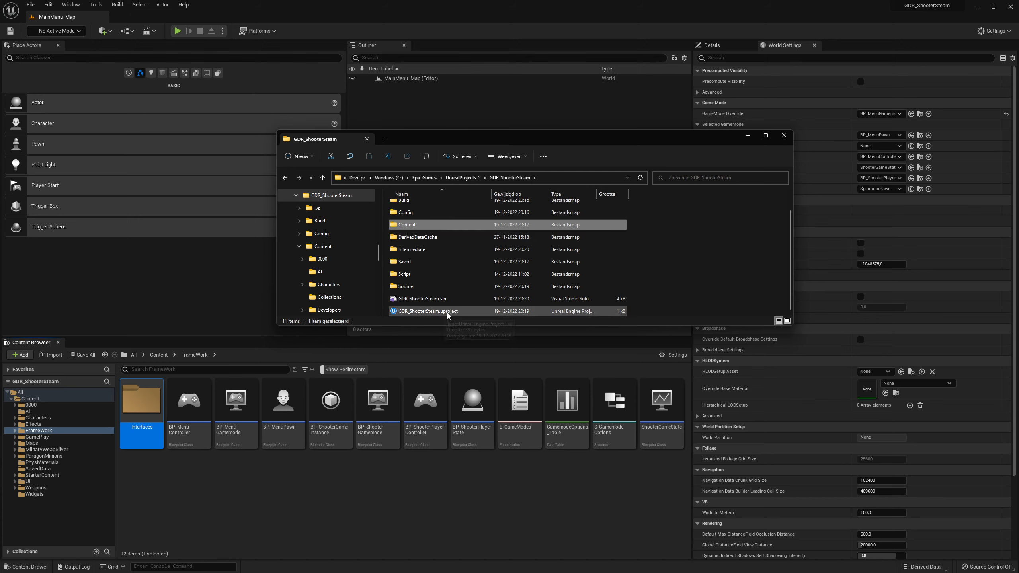
left_click(438, 300)
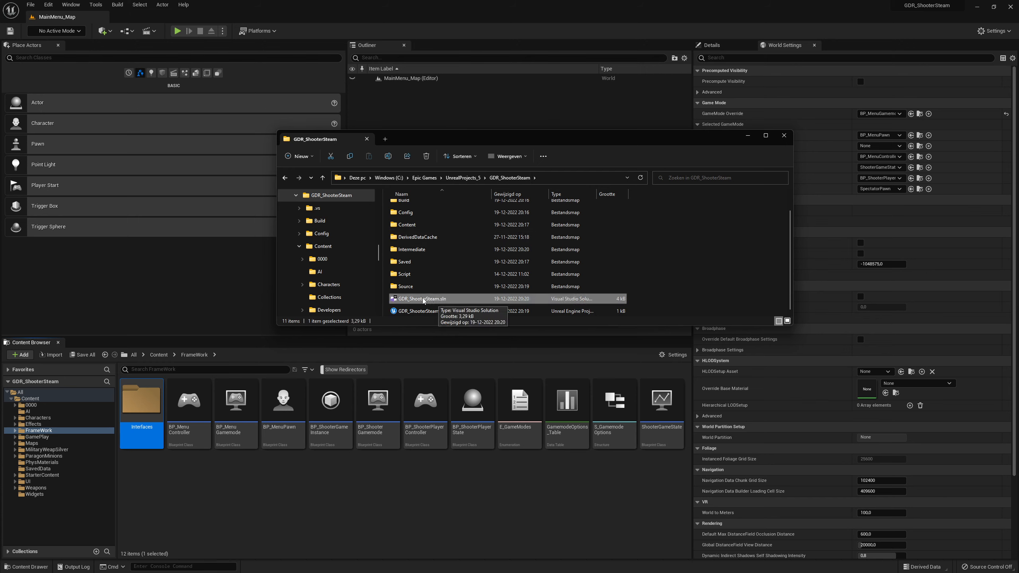
left_click(748, 137)
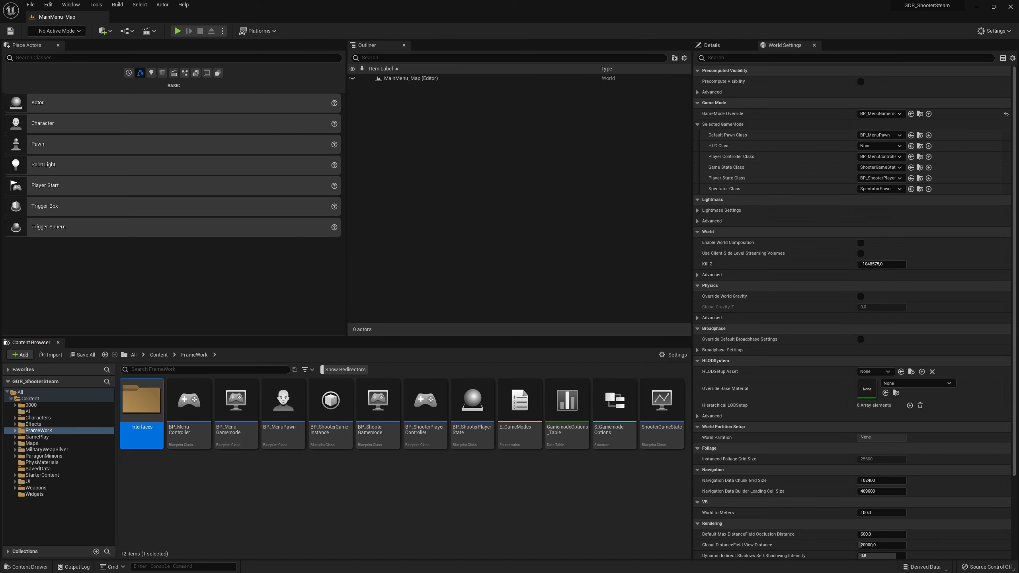
Maximize Visual Studio and open DefaultEngine.ini from the GDR_ShooterSteam project's Config folder
left_click(693, 80)
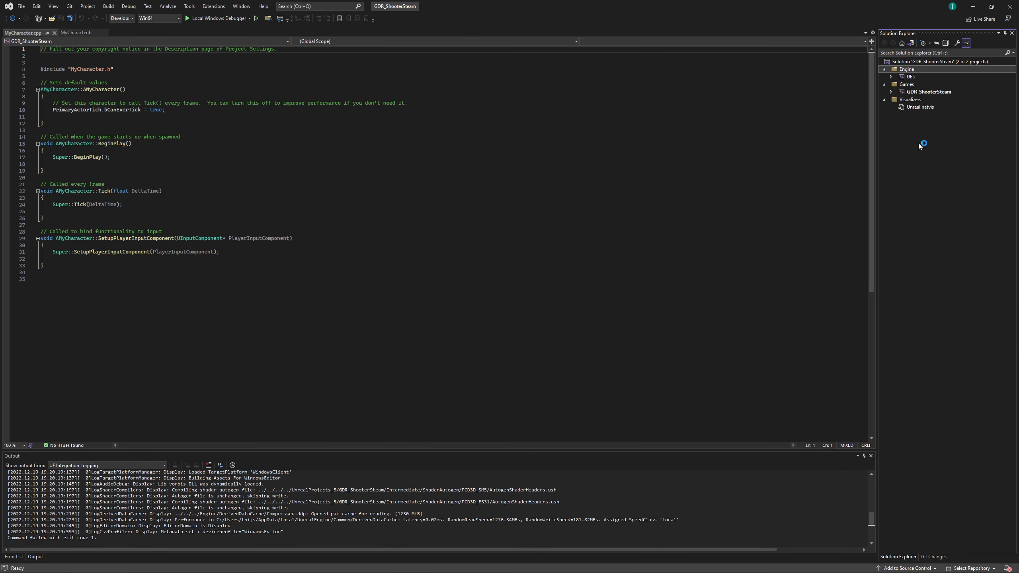
left_click(886, 92)
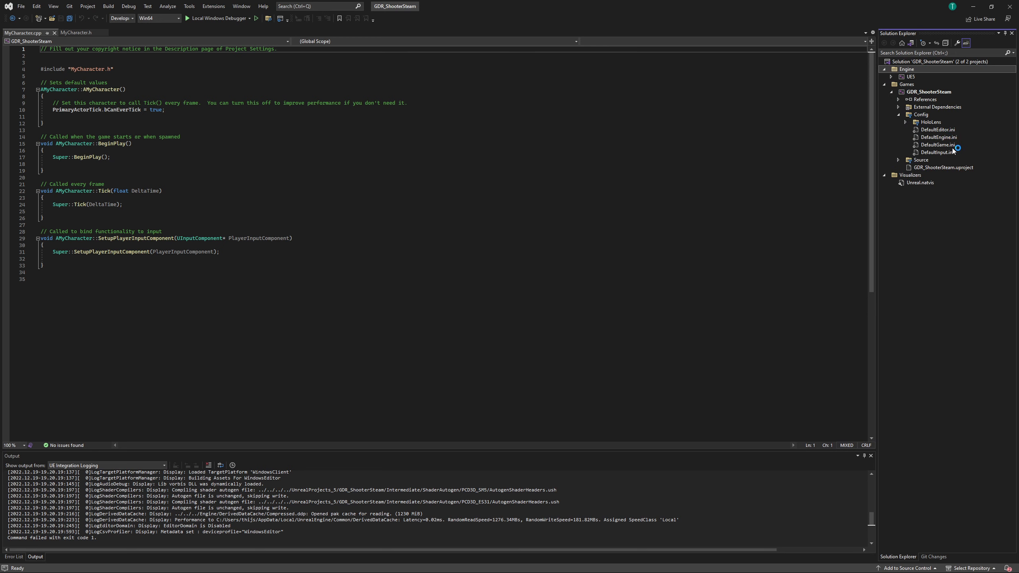
left_click(945, 138)
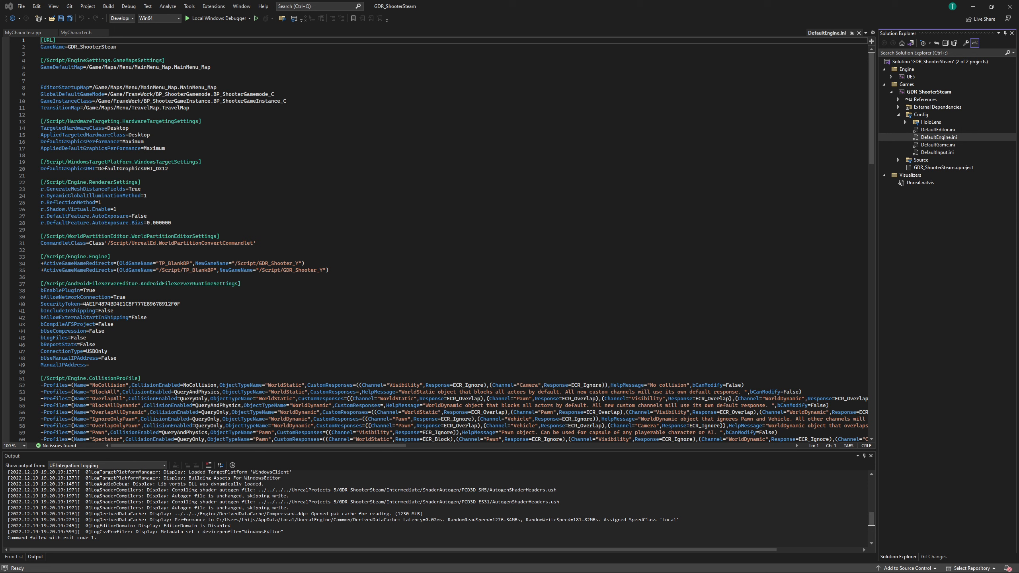
Paste the Steam settings from [/Script/Engine.GameEngine] through NetConnectionClassName below the TransitionMap line in DefaultEngine.ini, followed by blank lines
left_click(50, 114)
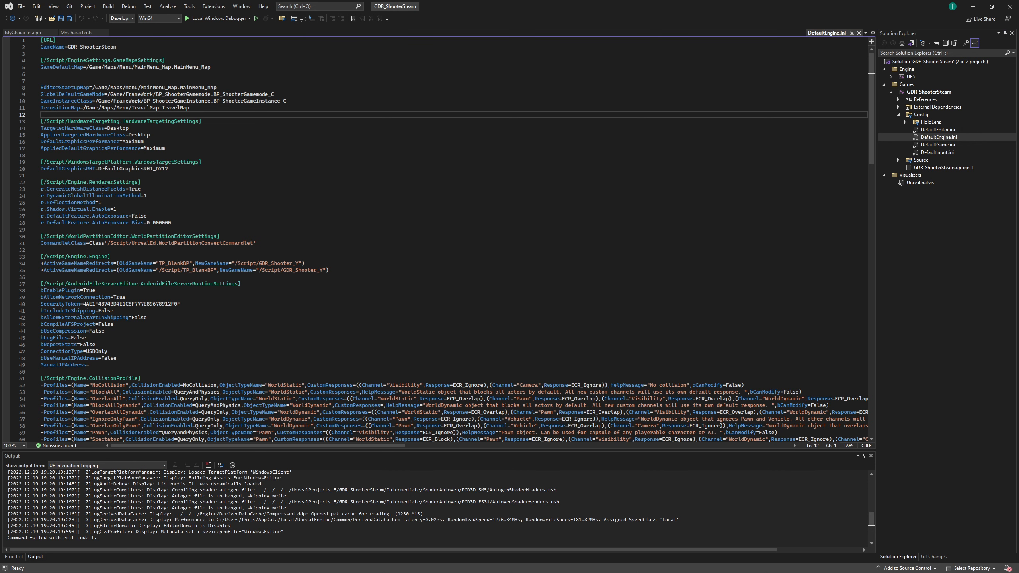
type("[/Script/Engine.GameEngine] +NetDriverDefinitions=(DefName=\"GameNetDriver\",DriverClassName=\"OnlineSubsystemSteam.SteamNetDriver\",DriverClassNameFallback=\"OnlineSubsystemUtils.IpNetDriver\")  [OnlineSubsystem] DefaultPlatformService=Steam  [OnlineSubsystemSteam] bEnabled=true SteamDevAppId=480 bInitServerOnClient=false GameServerQueryPort=27015 bRelaunchInSteam=false bHasVoiceEnabled=false GameVersion=1.0.0.0 bVACEnabled=0 bAllowP2PPacketRelay=true P2PConnectionTimeout=90  [/Script/OnlineSubsystemSteam.SteamNetDriver] NetConnectionClassName=\"OnlineSubsystemSteam.SteamNetConnection\"")
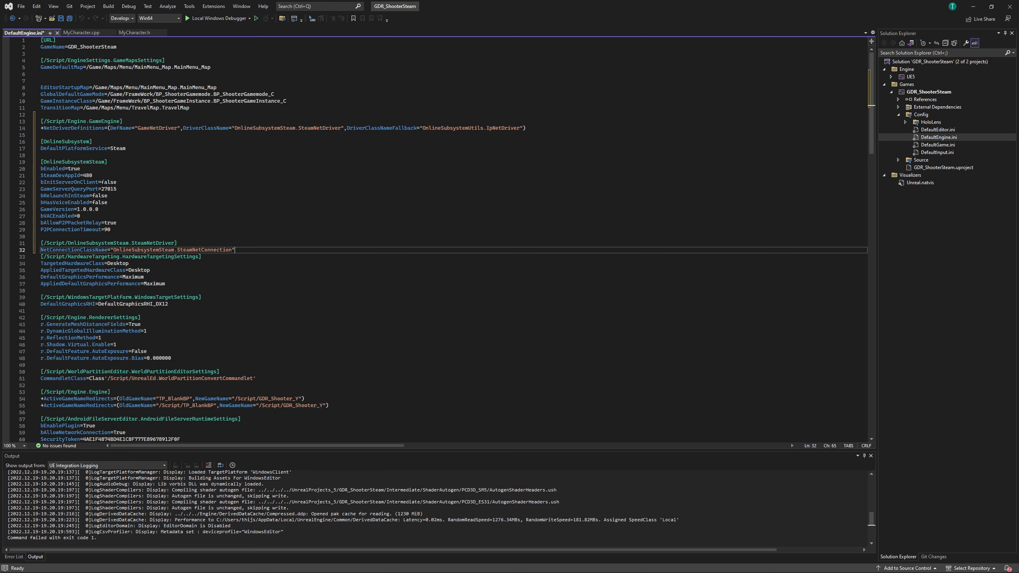
key("Return")
key("Return")
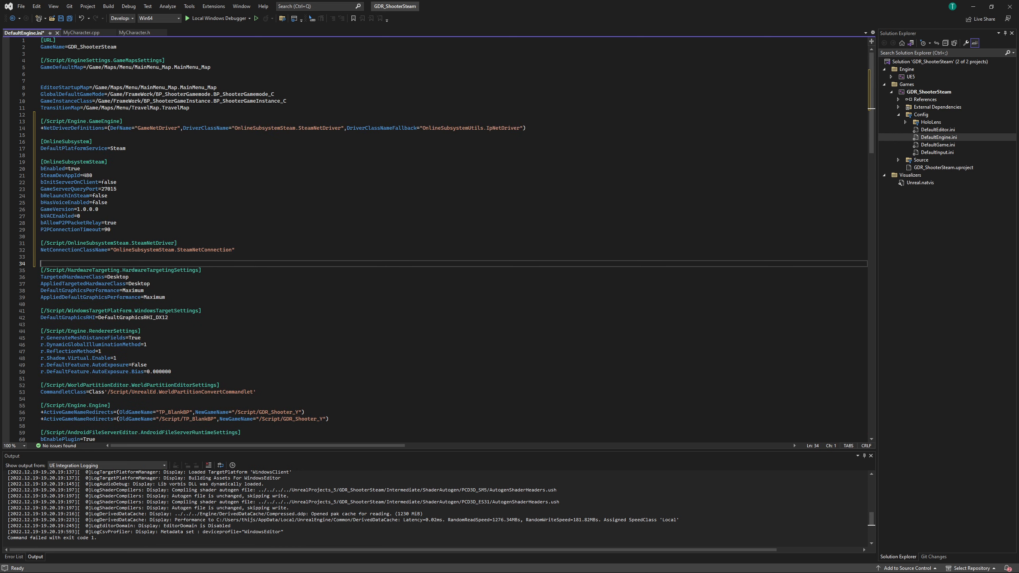
Enlarge the text of DefaultEngine.ini and review the pasted net driver, OnlineSubsystem and OnlineSubsystemSteam sections
scroll(87, 134, "up", 6, "ctrl")
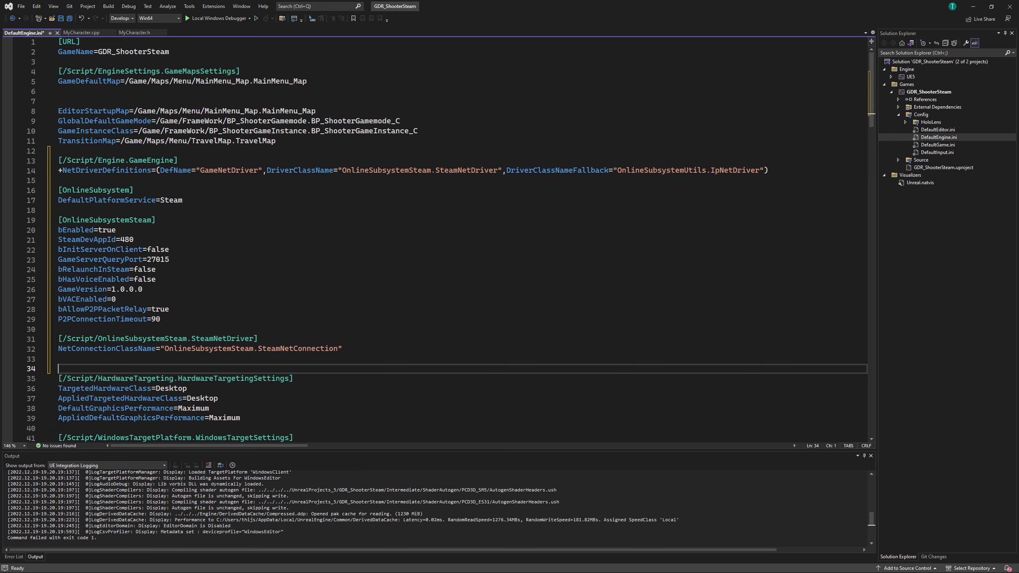
left_click_drag(69, 186, 471, 422)
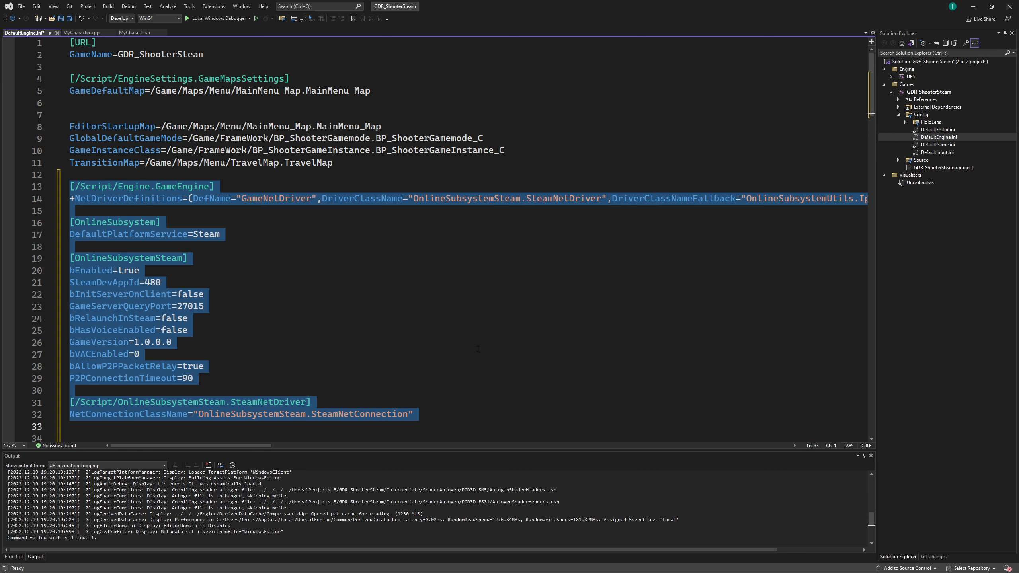
left_click(501, 338)
scroll(392, 314, "down", 6, "ctrl")
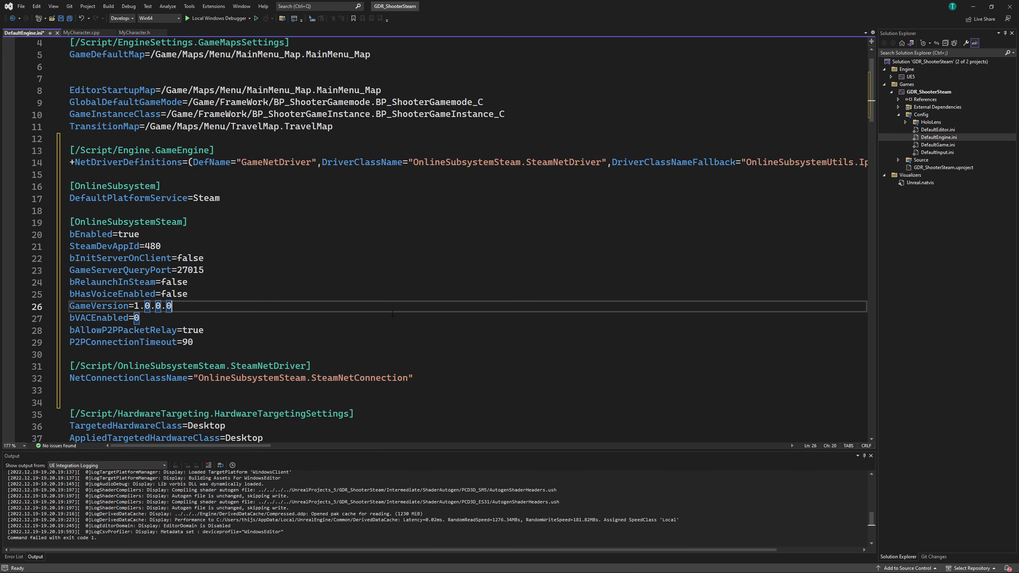
scroll(244, 205, "up", 2, "ctrl")
scroll(243, 205, "up", 2, "ctrl")
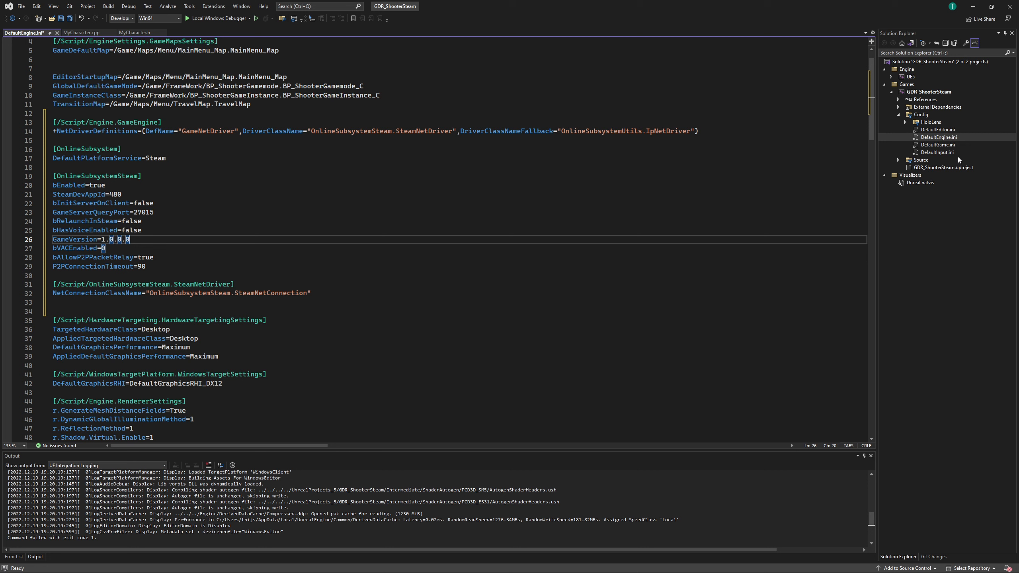
Open GDR_ShooterSteam.Target.cs from the project's Source folder and add bUsesSteam = true; below the DefaultBuildSettings line
left_click(897, 160)
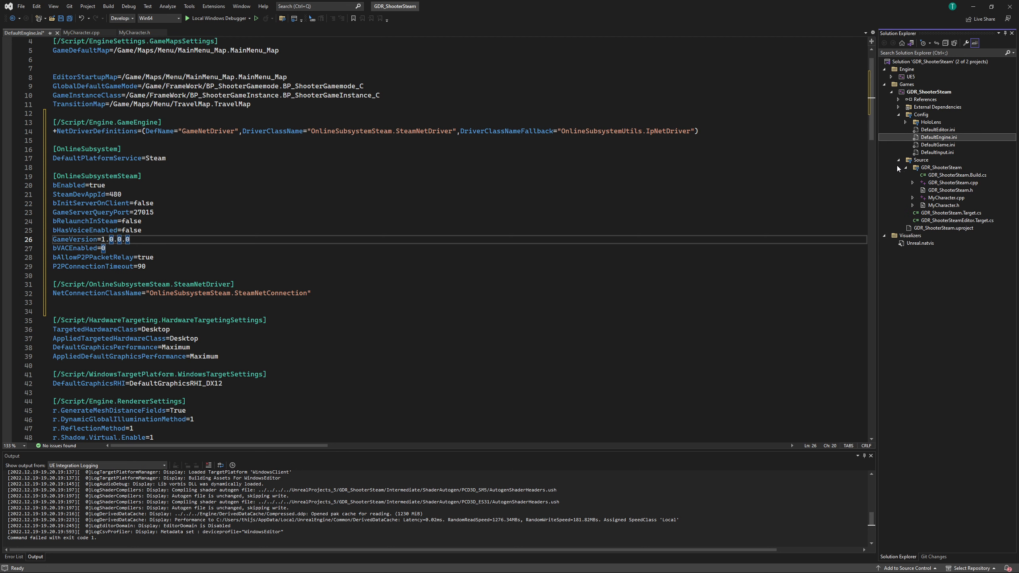
double_click(947, 214)
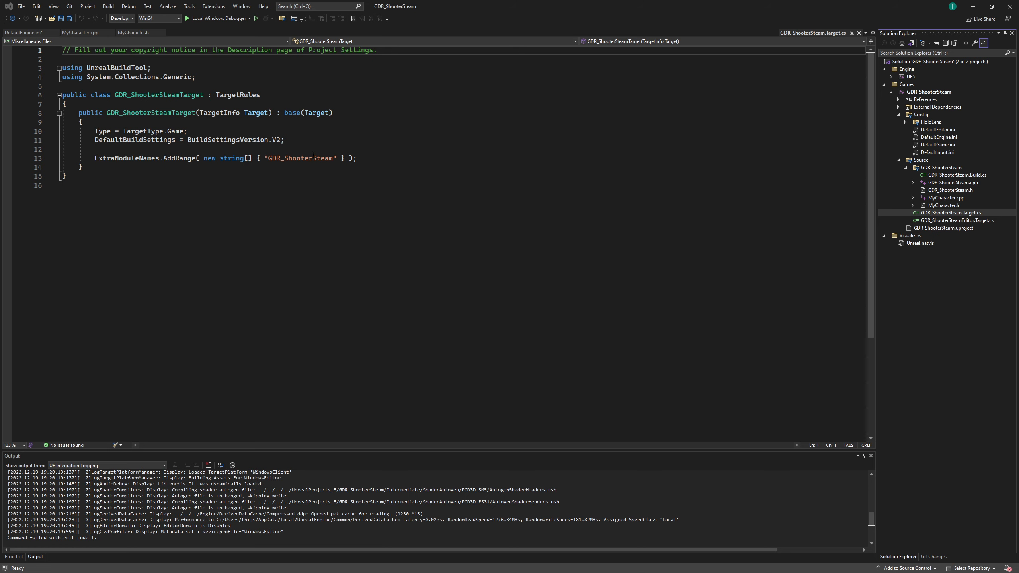
left_click(299, 148)
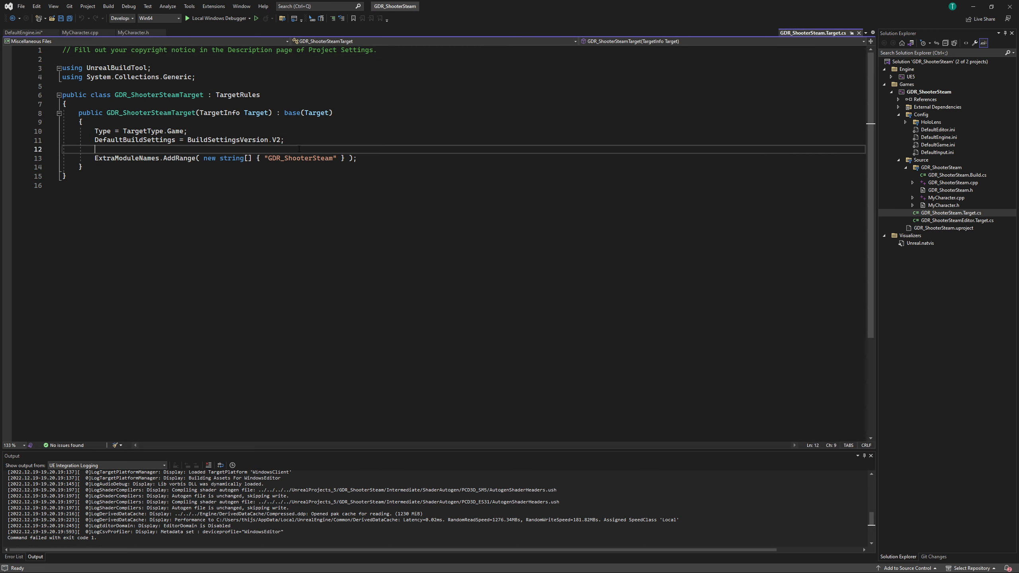
type("bUsesSteam = true;")
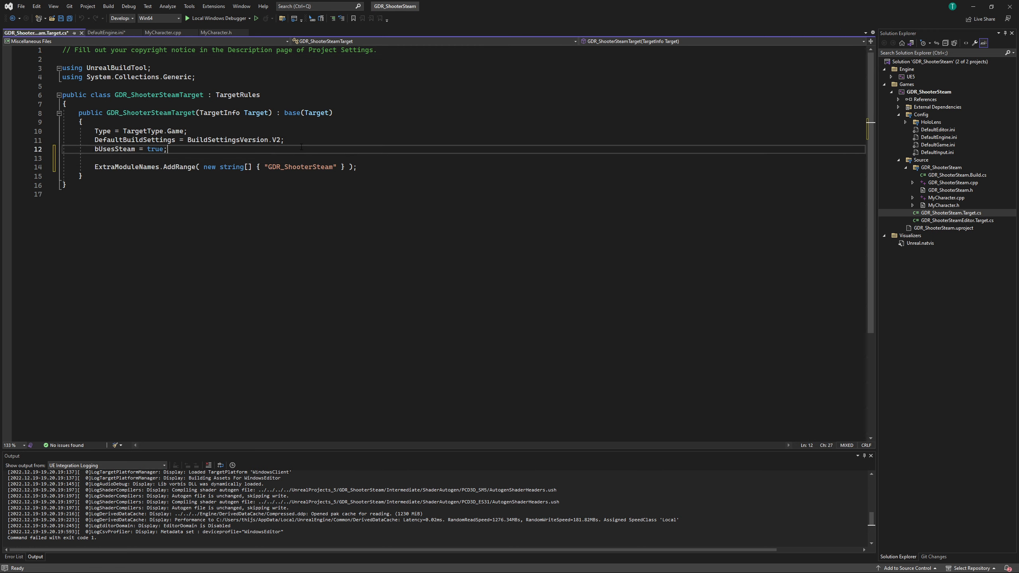
Insert a blank line above bUsesSteam = true; in GDR_ShooterSteam.Target.cs and check the added setting
key("Home")
key("Return")
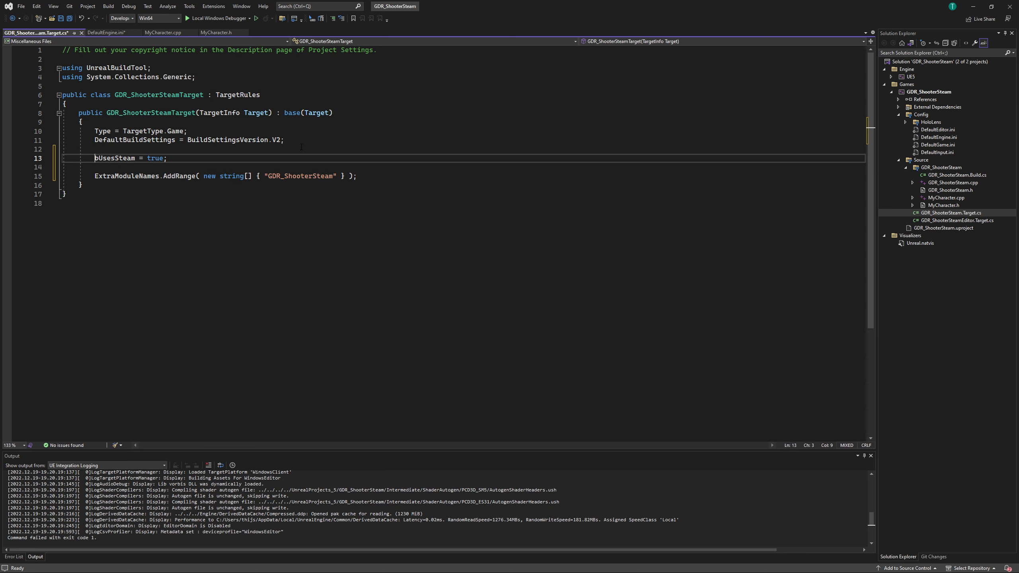
scroll(243, 125, "up", 7)
left_click_drag(323, 265, 183, 265)
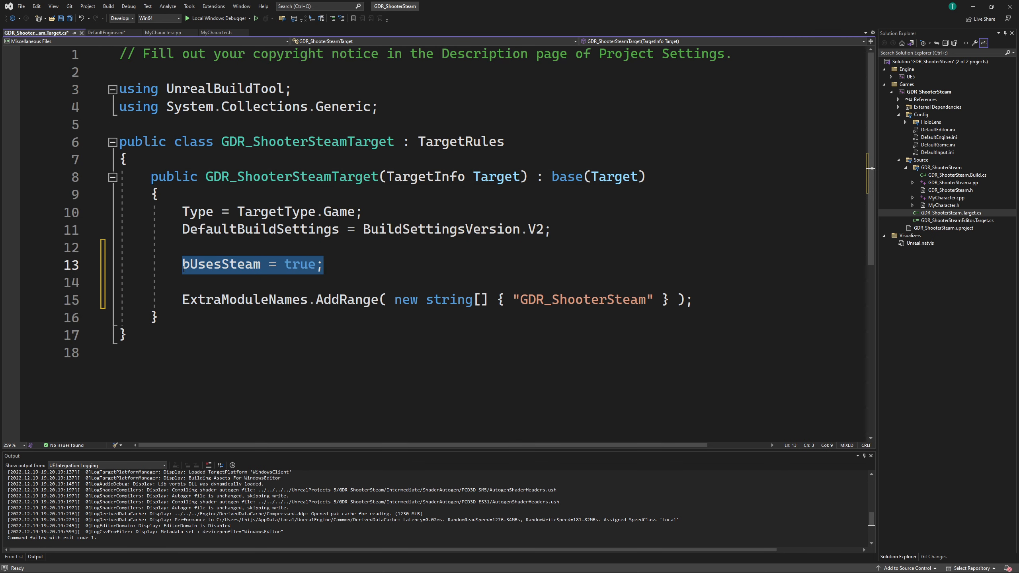
scroll(375, 276, "down", 4)
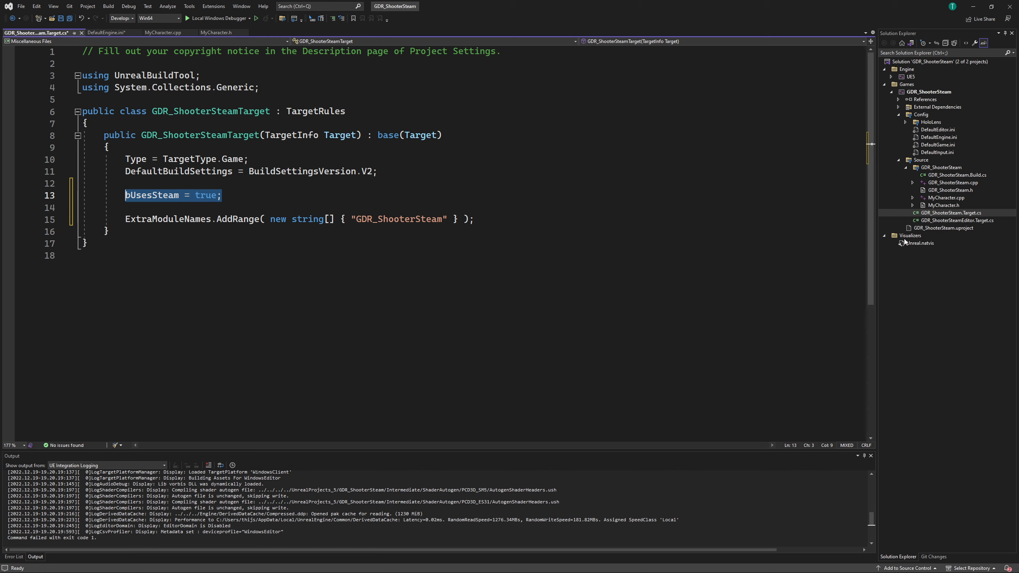
Open GDR_ShooterSteam.Build.cs and, below the commented OnlineSubsystem line, add PrivateDependencyModuleNames.AddRange(new string[] { "OnlineSubsystem", "OnlineSubsystemNull", "OnlineSubsystemSteam" });
left_click(941, 176)
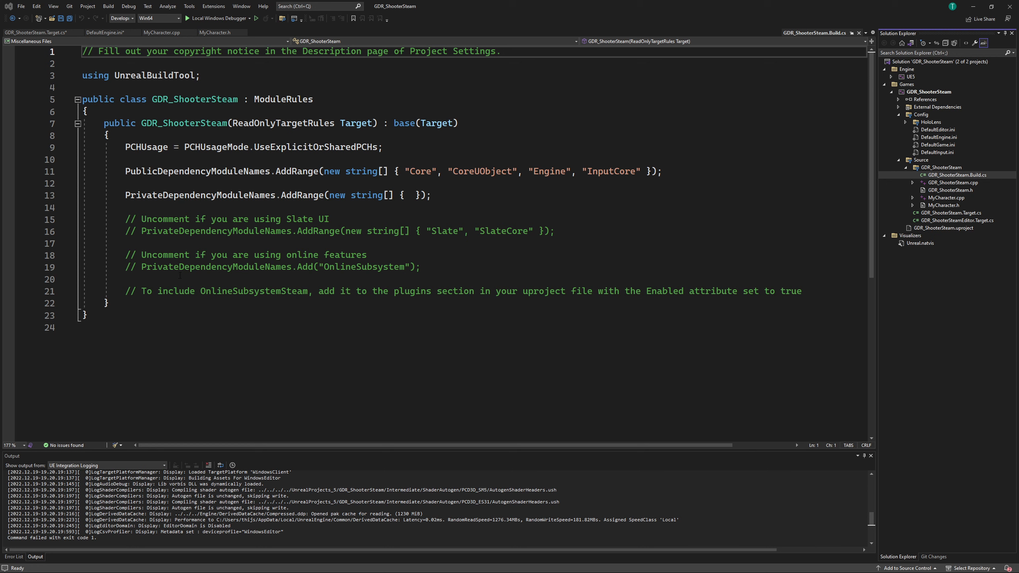
left_click(114, 277)
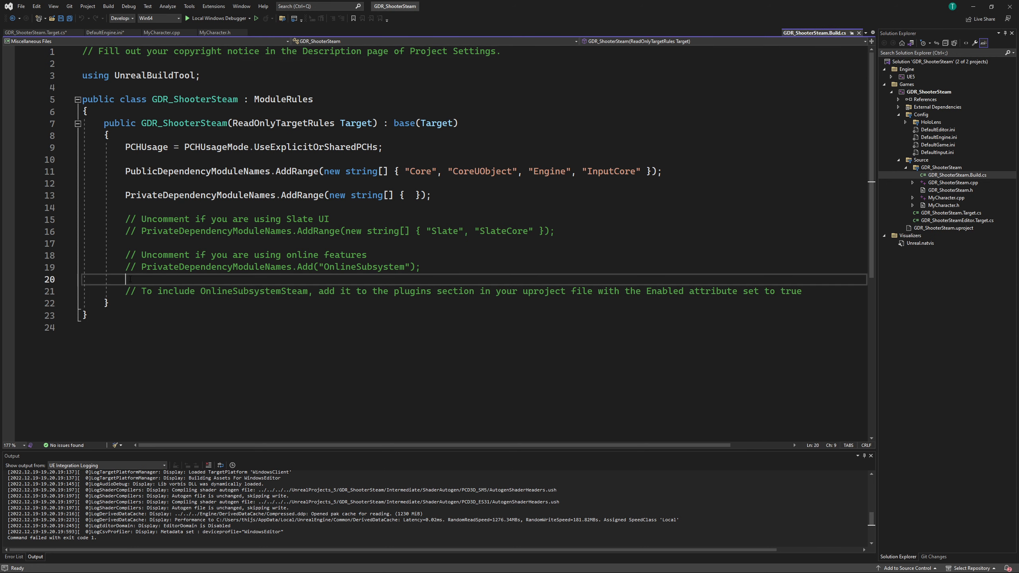
type("PrivateDependencyModuleNames.AddRange(new string[] { \"OnlineSubsystem\", \"OnlineSubsystemNull\", \"OnlineSubsystemSteam\" });")
key("Return")
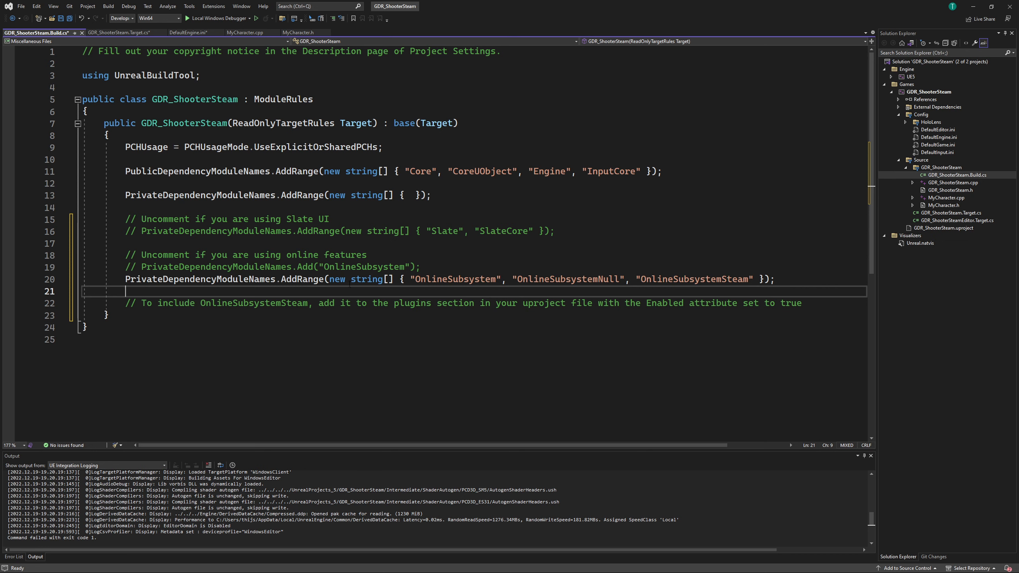
scroll(551, 416, "up", 2, "ctrl")
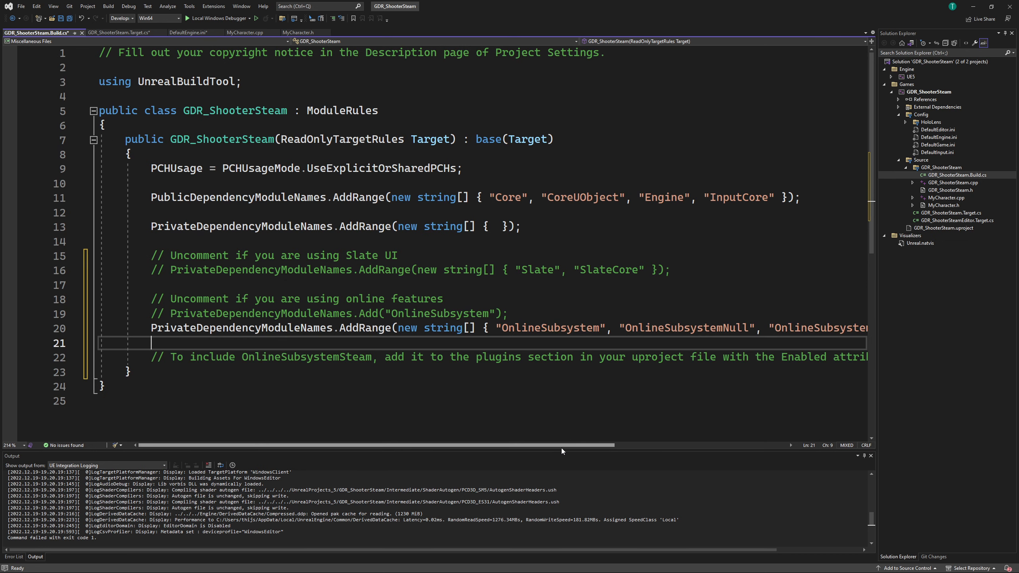
left_click_drag(562, 446, 649, 448)
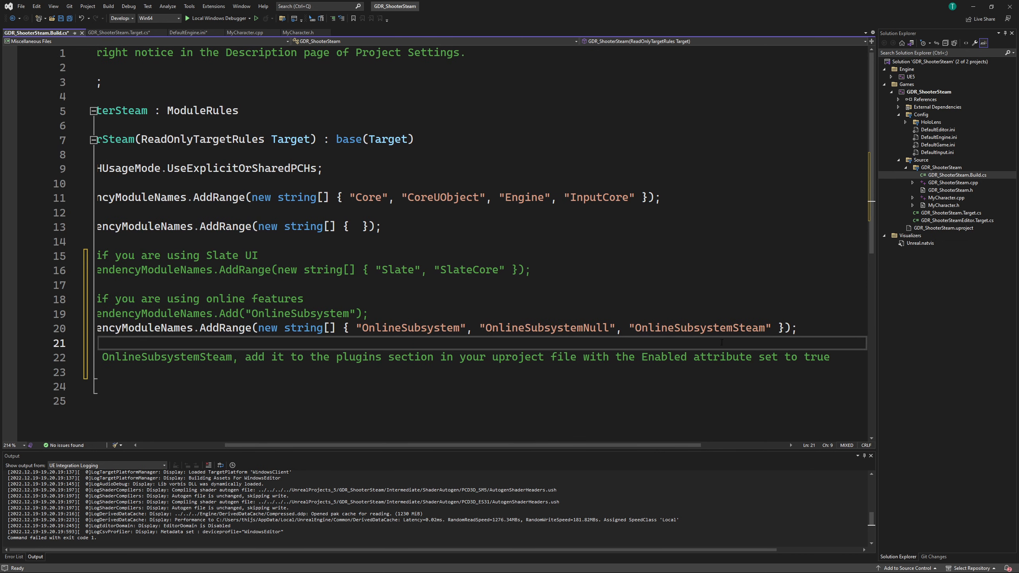
left_click_drag(629, 328, 779, 329)
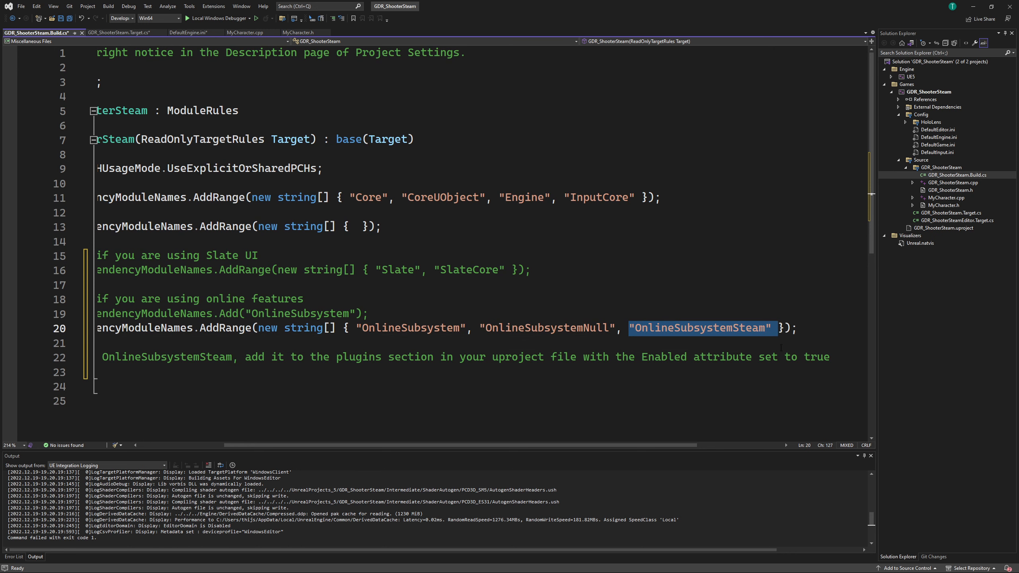
left_click(772, 356)
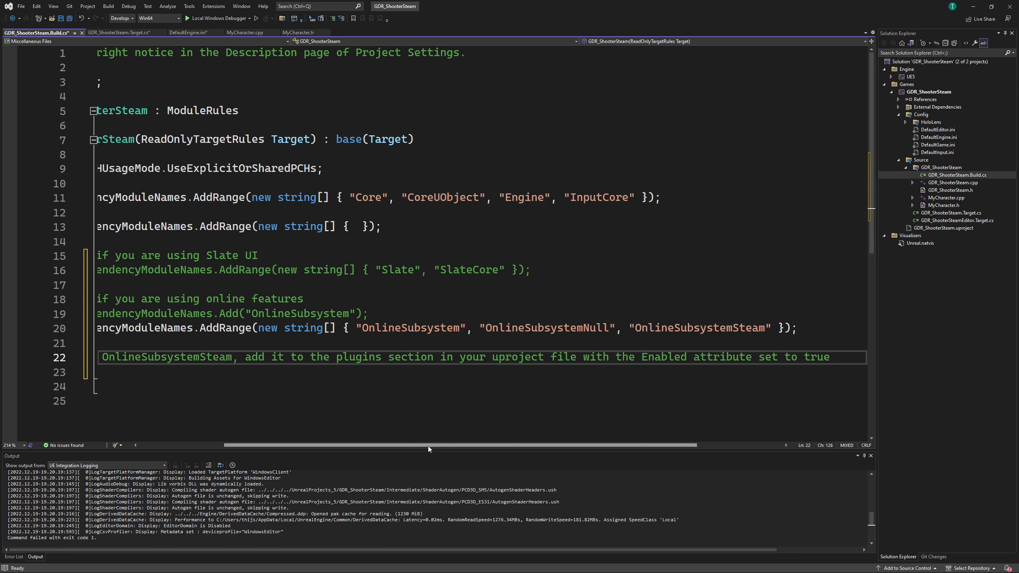
left_click_drag(425, 444, 299, 440)
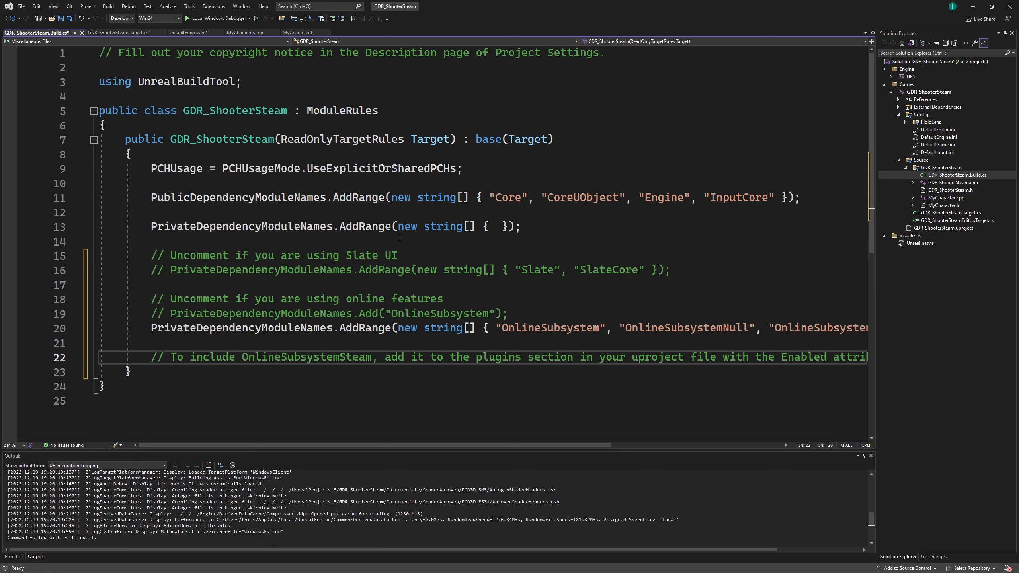
scroll(400, 232, "down", 3, "ctrl")
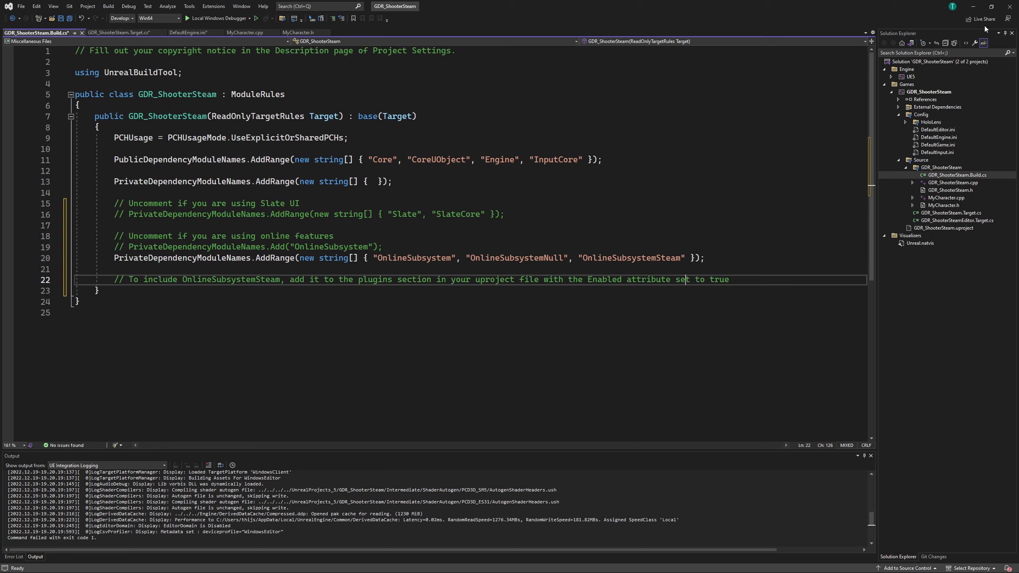
Save all modified files of the GDR_ShooterSteam solution and close Visual Studio
left_click(1010, 5)
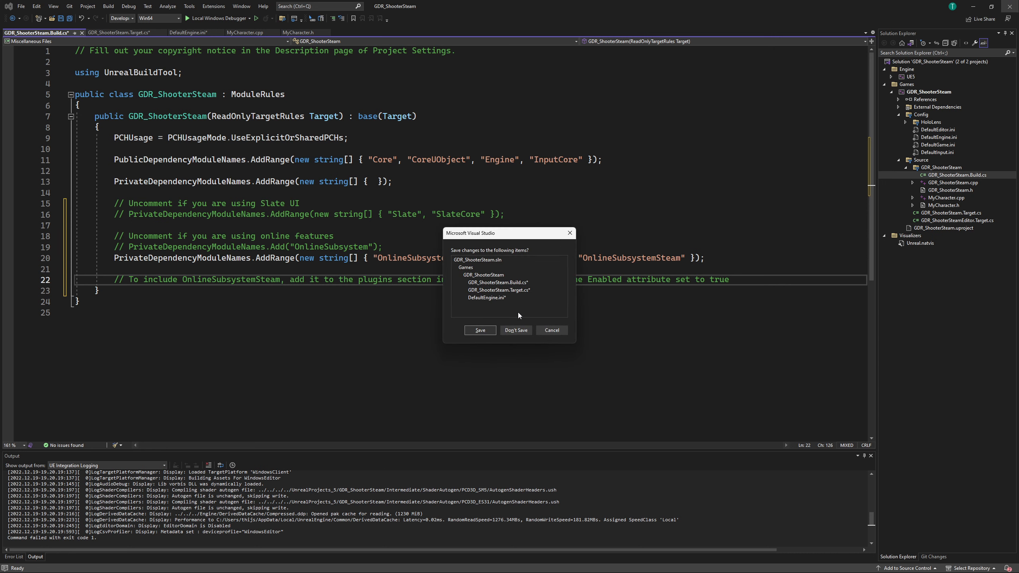
left_click(540, 331)
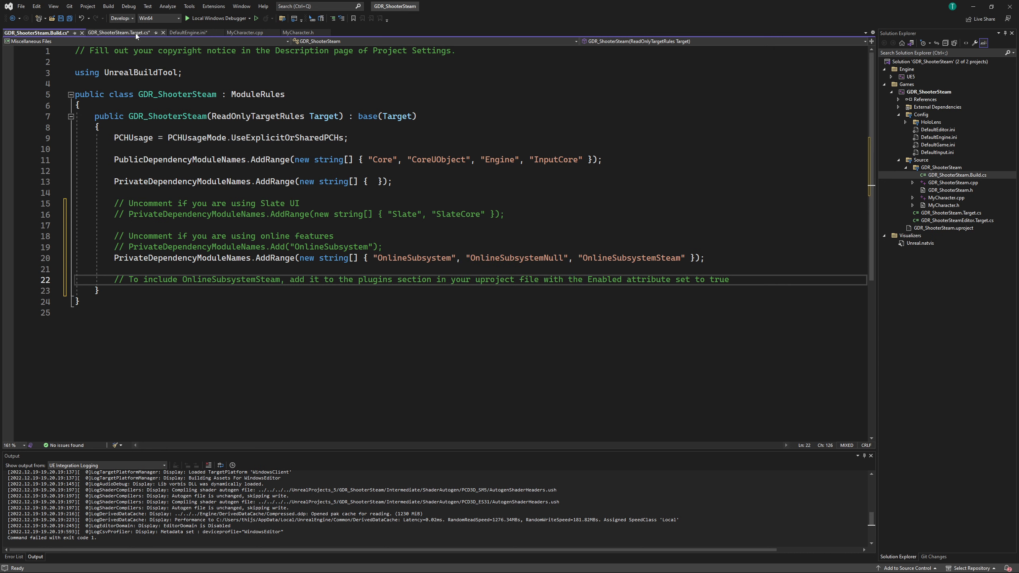
left_click(69, 20)
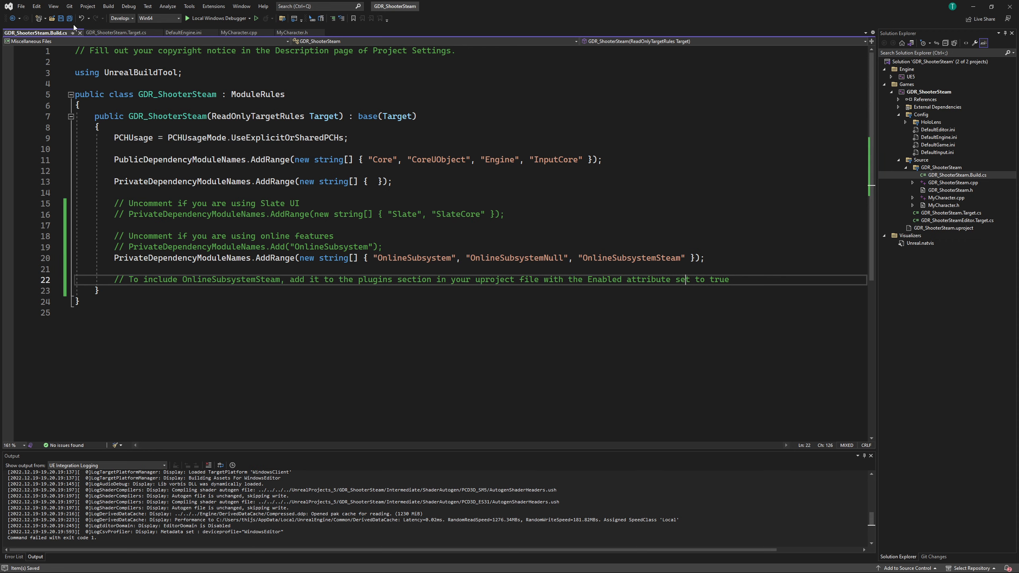
left_click(1010, 6)
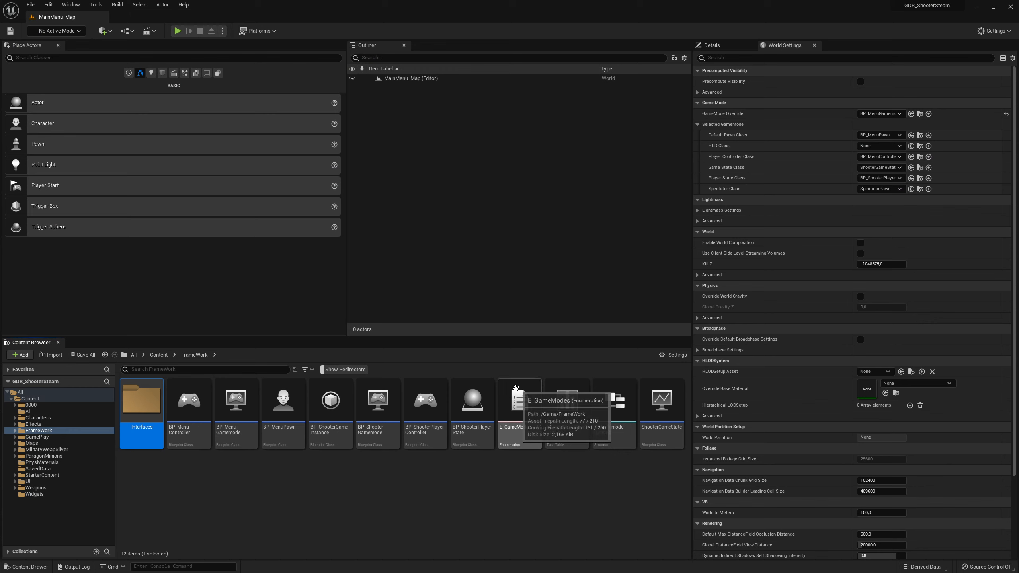
Open File Explorer and go to the engine's online plugins folder, C:\Epic Games\UE_5.0\Engine\Plugins\Online
key("super+e")
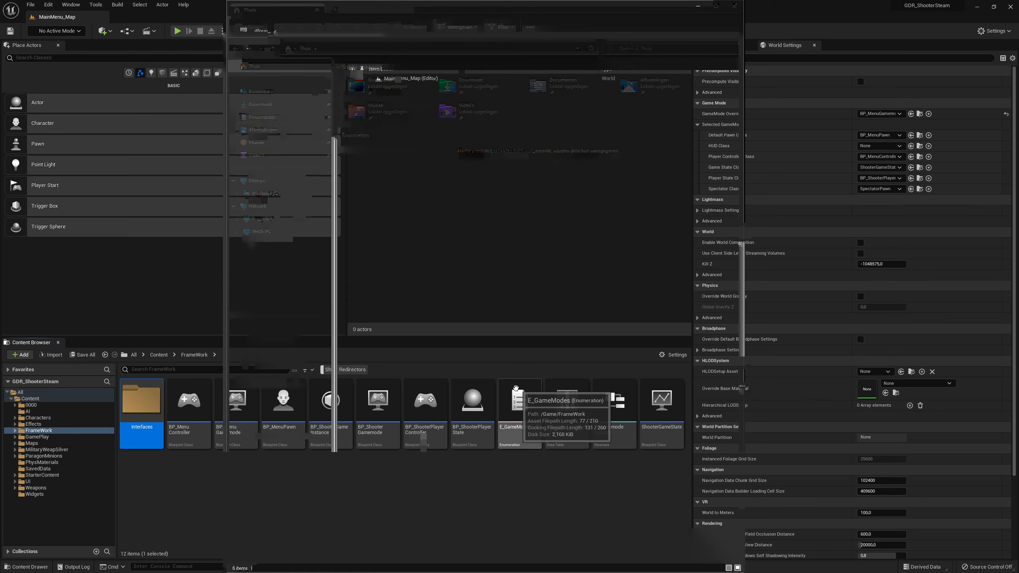
left_click(273, 193)
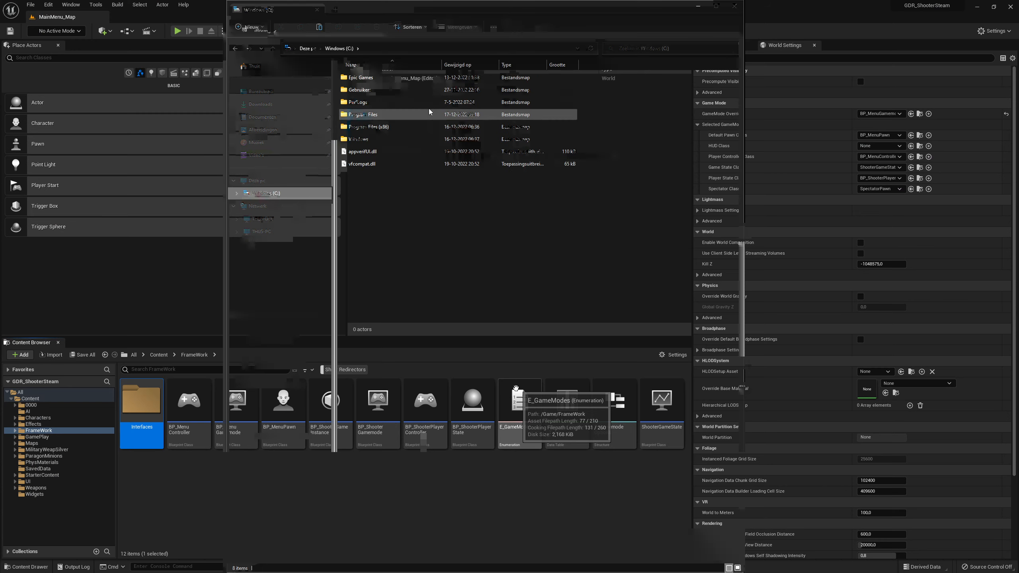
left_click(383, 79)
double_click(383, 79)
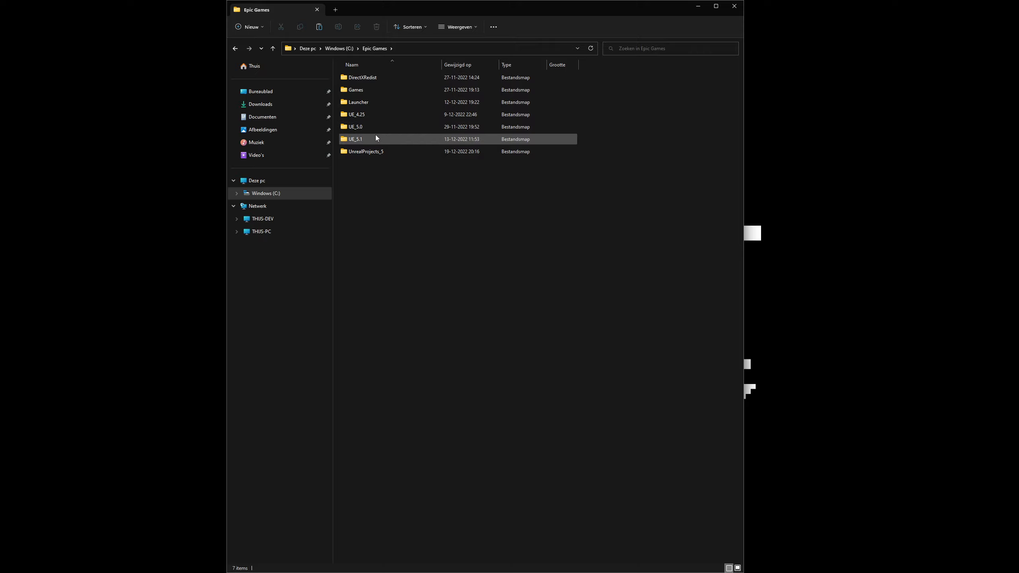
left_click(363, 129)
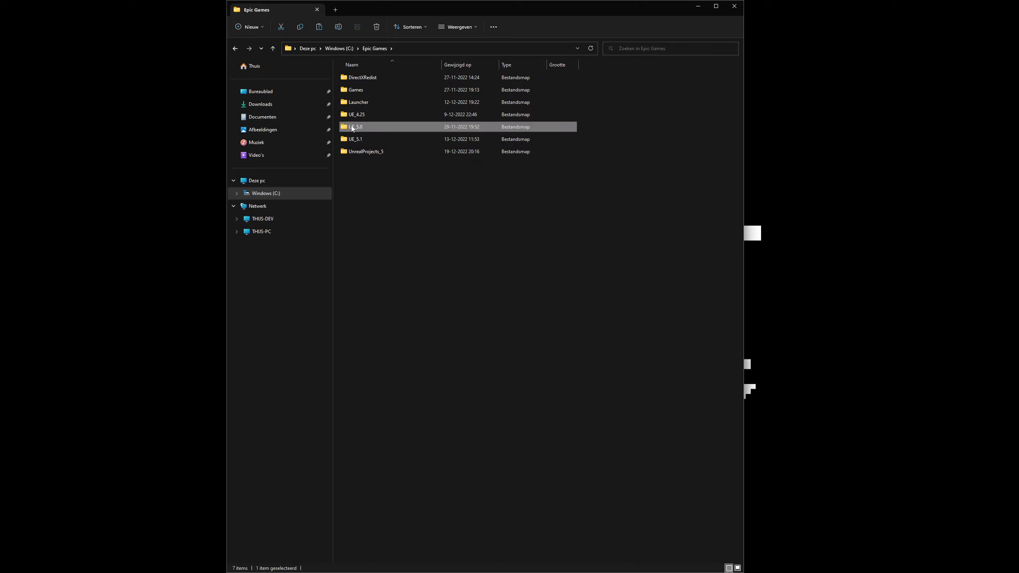
double_click(358, 127)
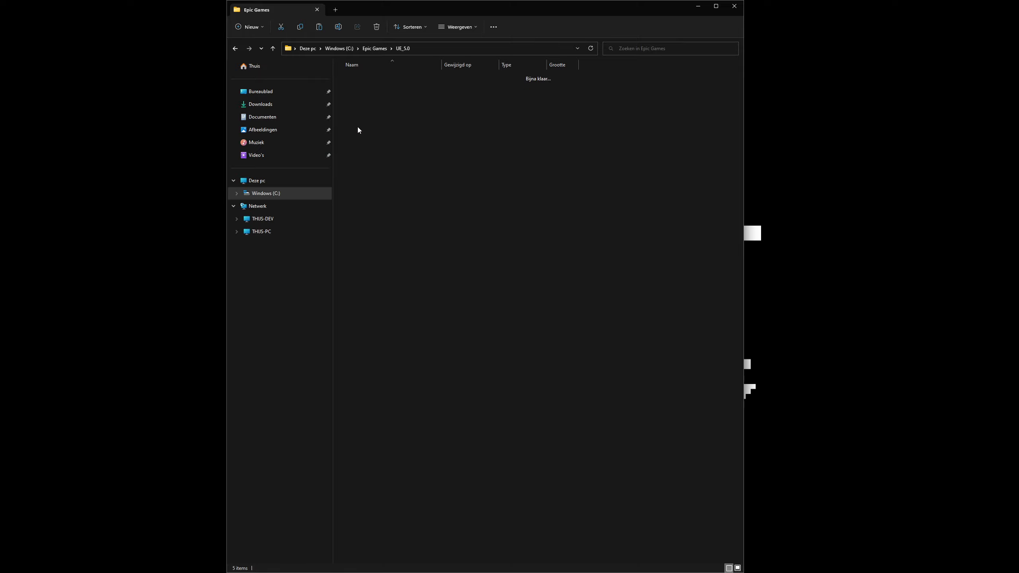
double_click(365, 89)
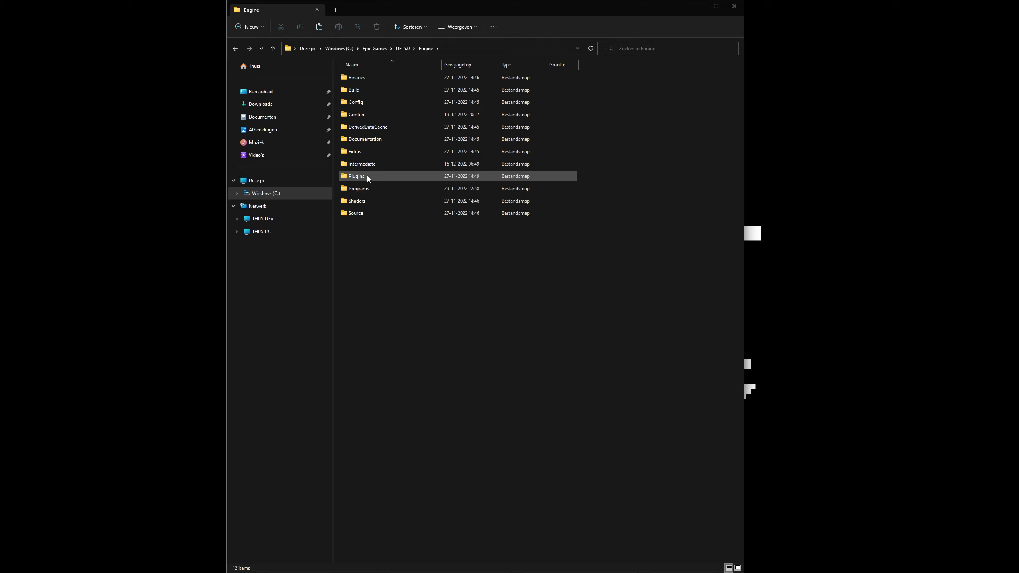
double_click(360, 178)
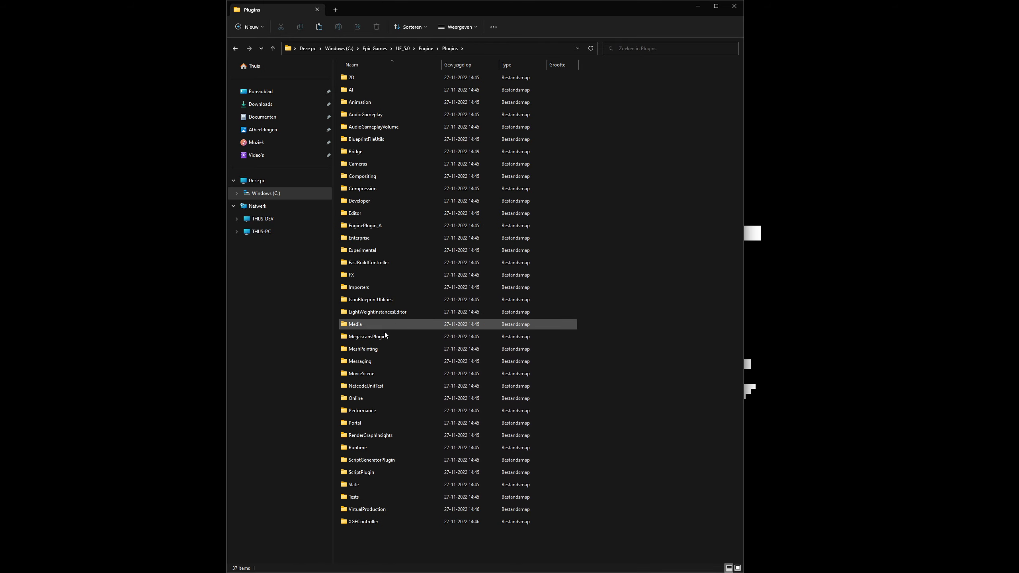
left_click(355, 401)
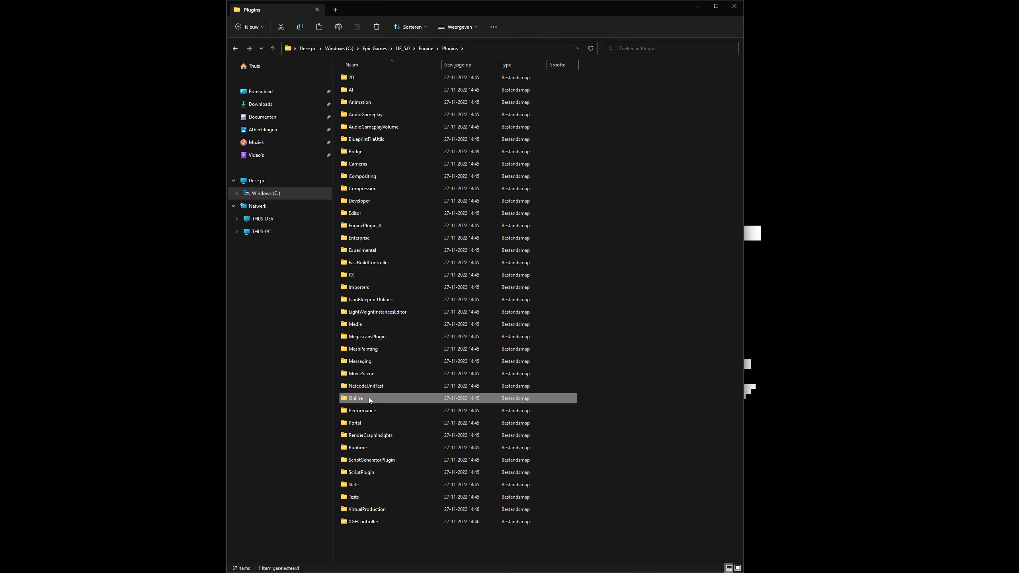
double_click(368, 398)
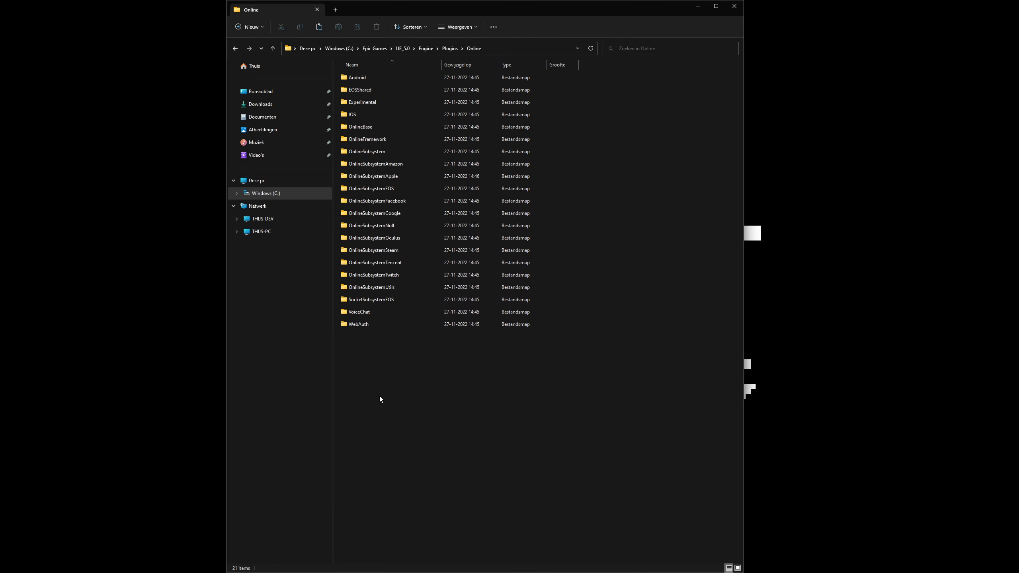
Copy the OnlineSubsystemSteam folder from the engine's Online plugins folder
left_click(377, 250)
right_click(384, 254)
left_click(406, 260)
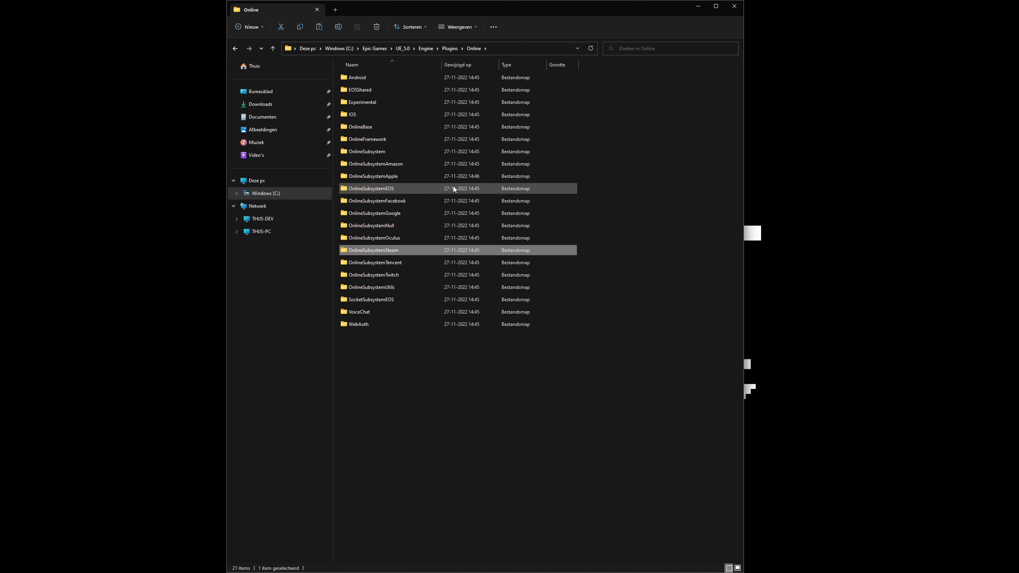